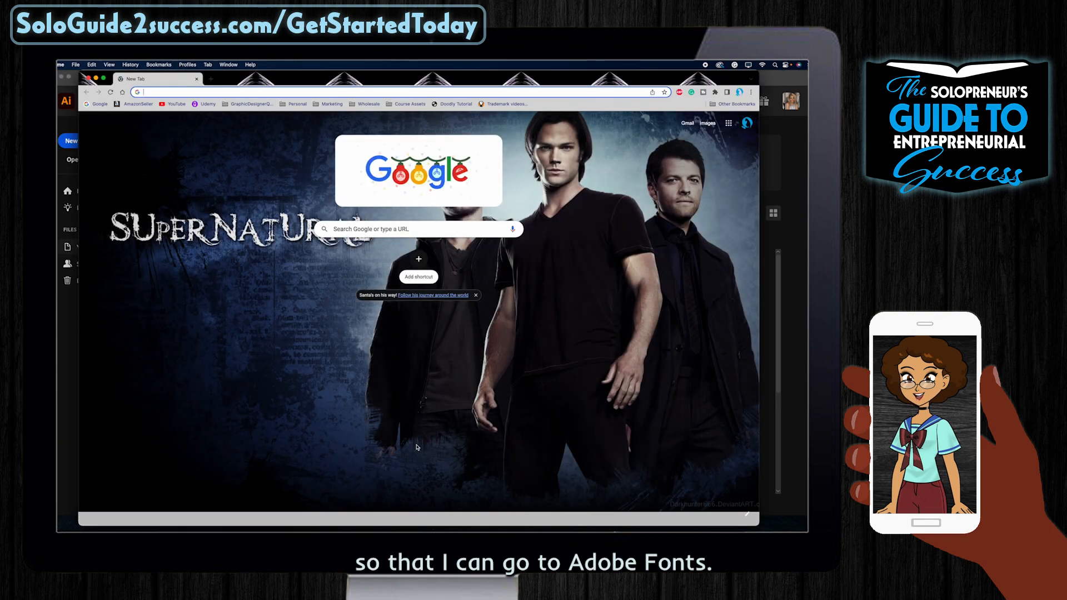
Step: Go to fonts.adobe.com/fonts using the 'adobe' address-bar suggestion
text(adobe)
key(Down)
key(Return)
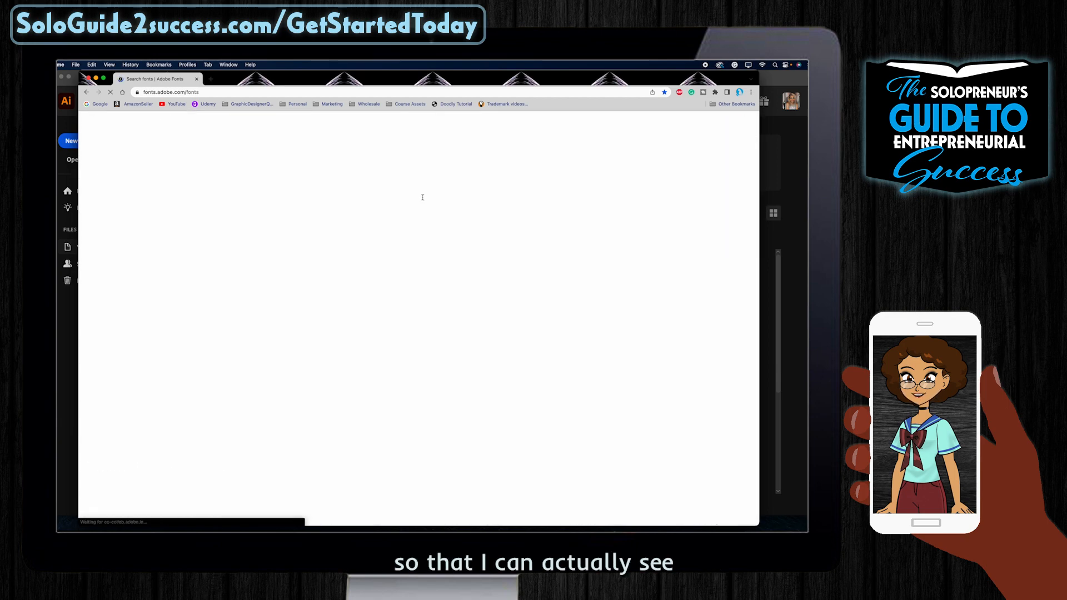
Step: Preview fonts with the sample text 'Taylor', filtered to the Fun tag and a bold weight
click(427, 198)
triple_click(427, 197)
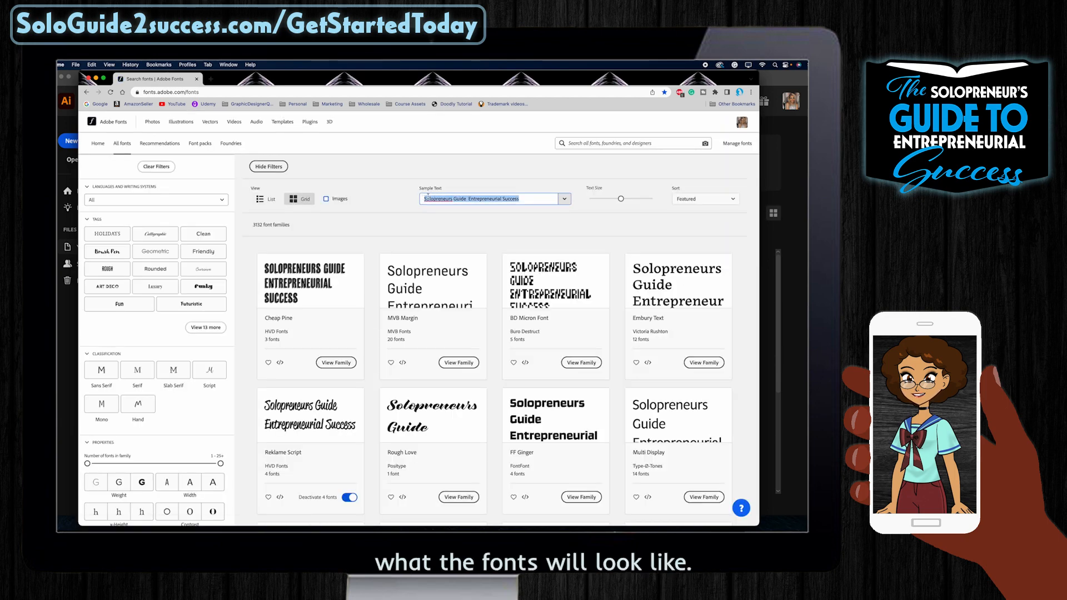
text(Taylor)
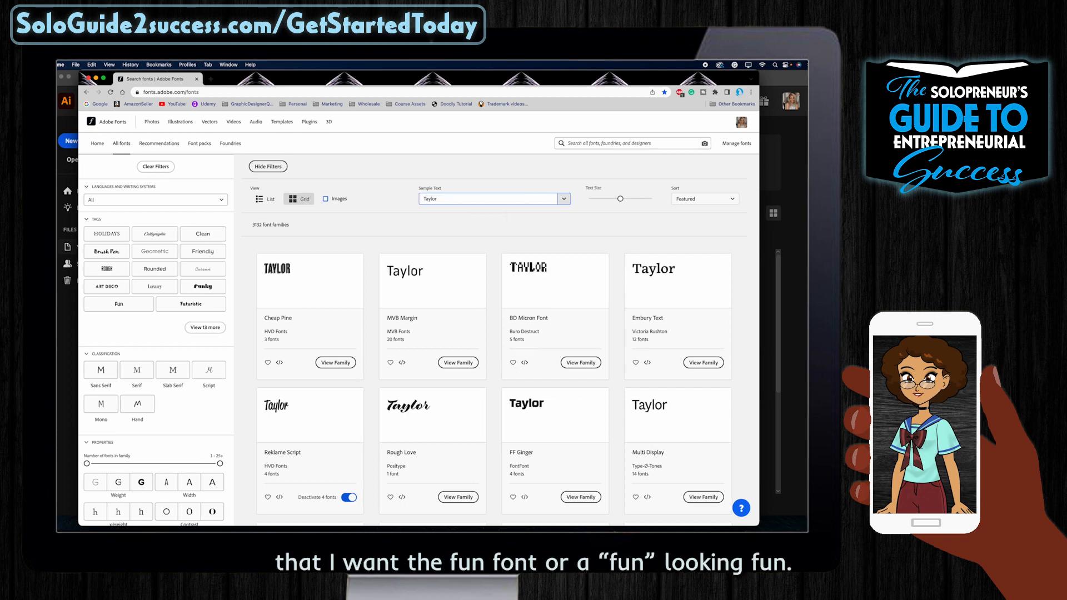
scroll(255, 272, down, 1)
click(119, 260)
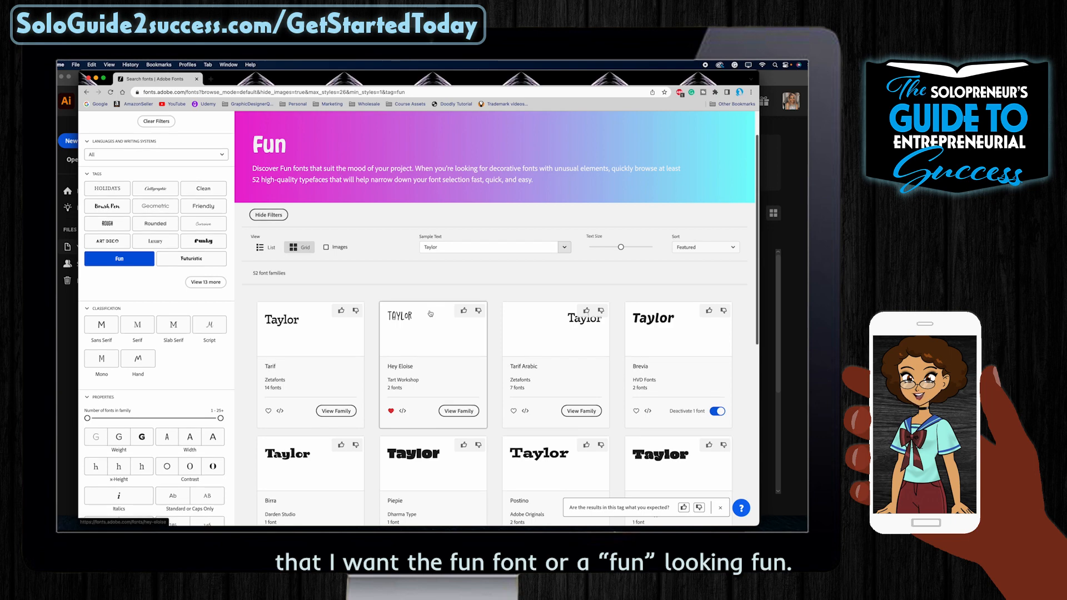
scroll(430, 313, down, 3)
scroll(430, 314, down, 4)
scroll(430, 313, up, 5)
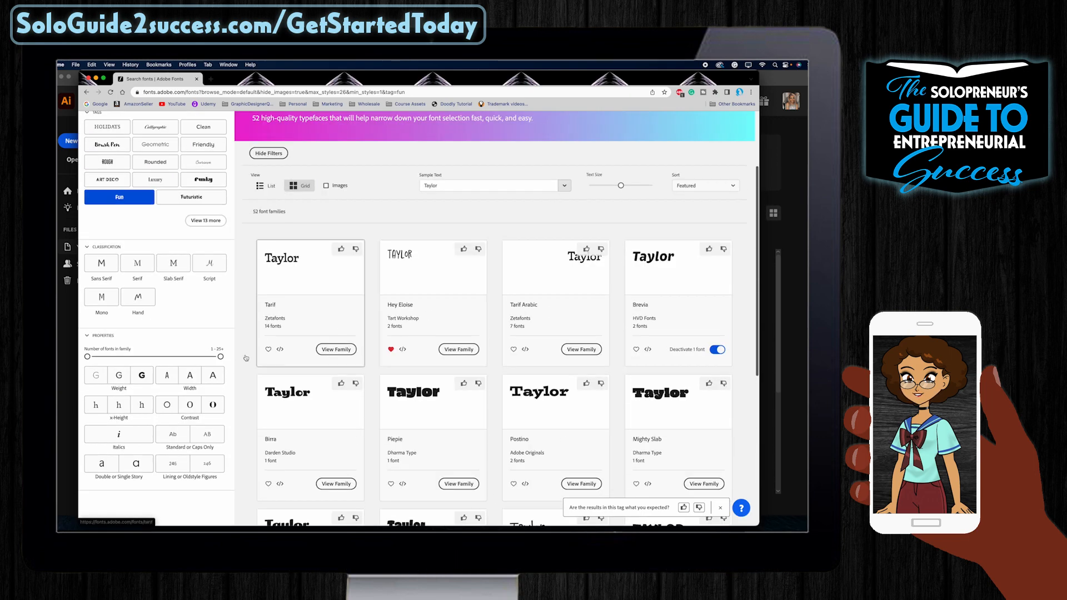
click(137, 377)
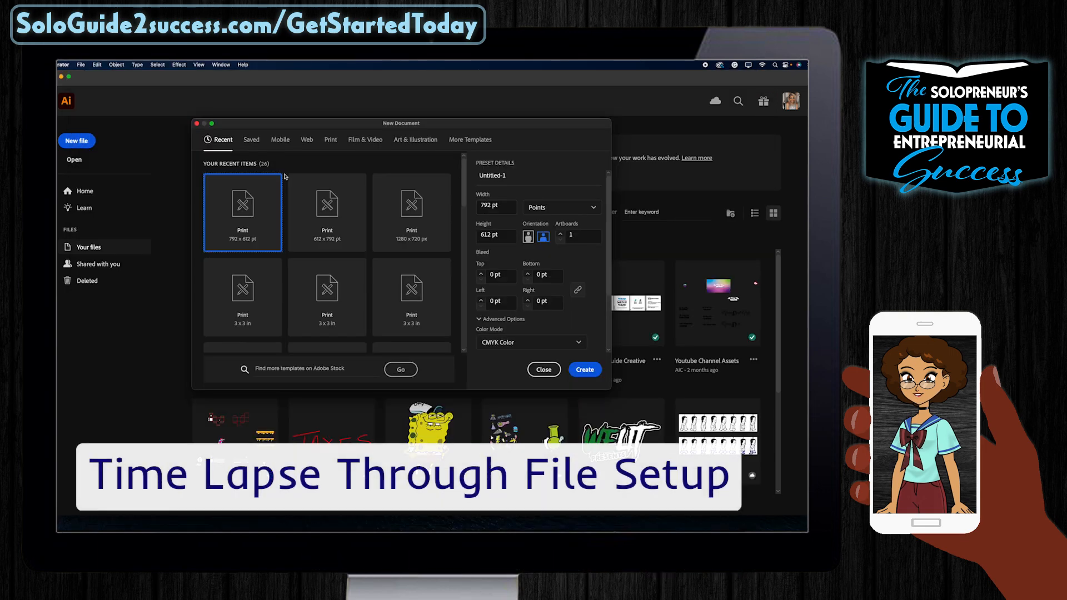
Step: Pick the 3 x 3 in print preset in Illustrator's New Document dialog and select its name
scroll(352, 298, down, 2)
click(242, 256)
click(516, 180)
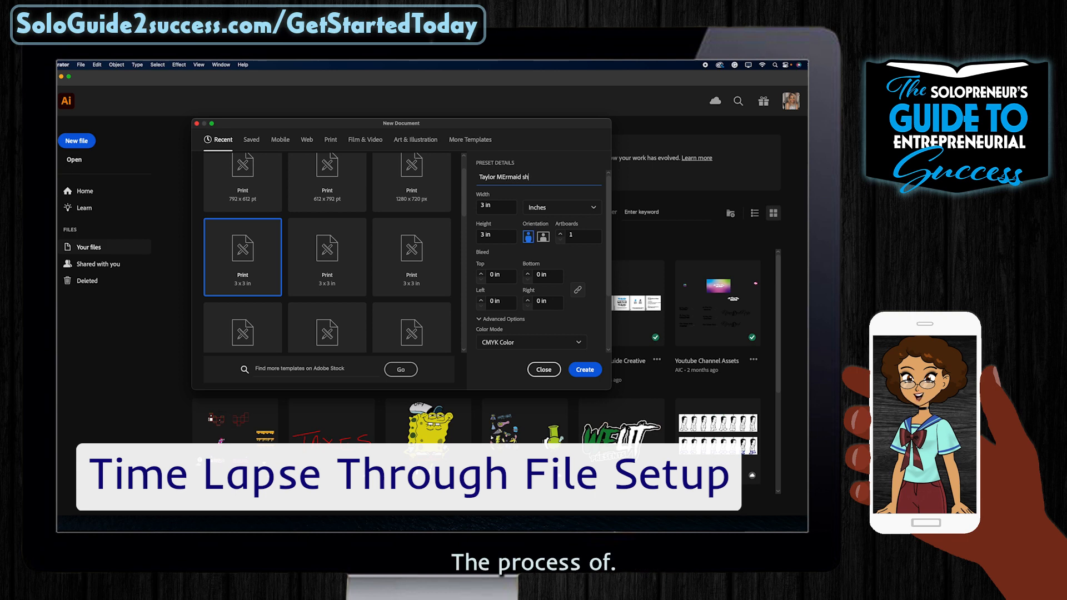
Step: Name the 3 in document and shrink the placed mermaid PNG proportionally beside the artboard
scroll(527, 295, down, 3)
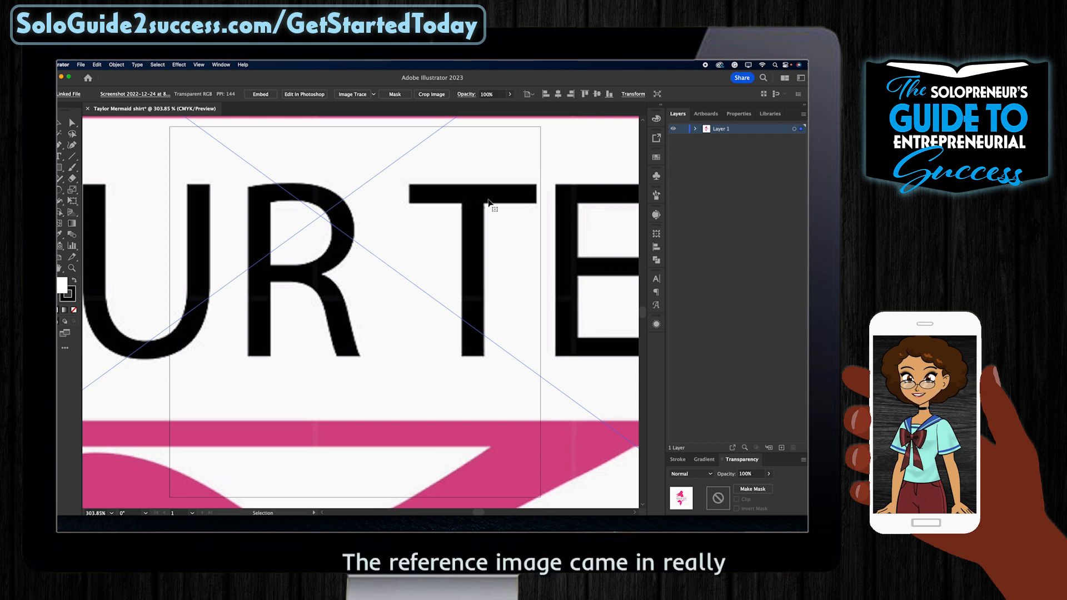
key(super+0)
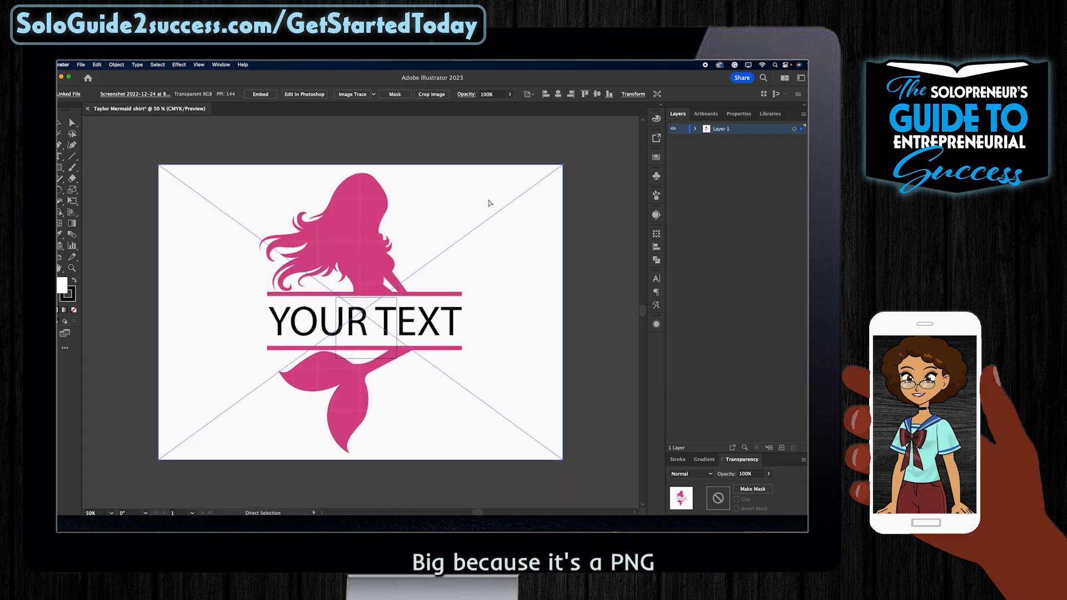
drag(495, 214, 452, 305)
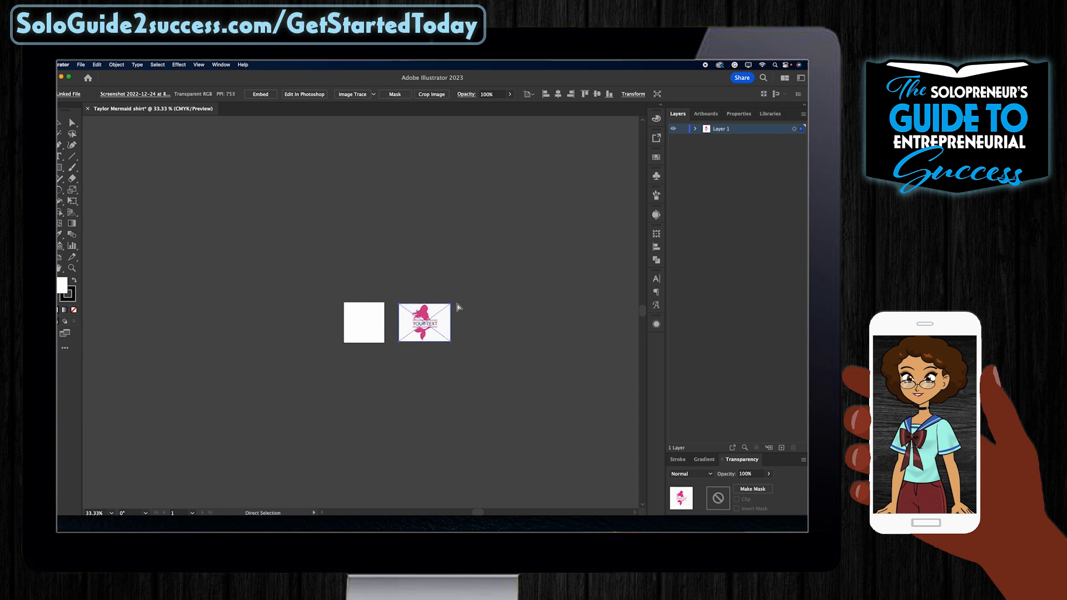
key(super+1)
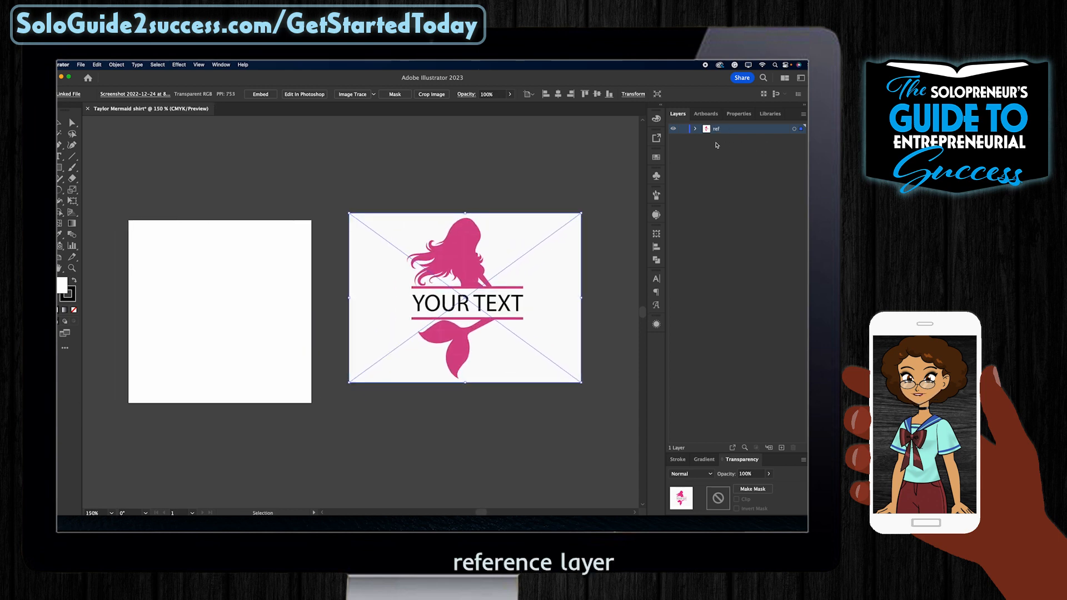
Step: Add a 'live trace' layer above ref, hide ref, and position the mermaid copy beside the artboard
click(781, 447)
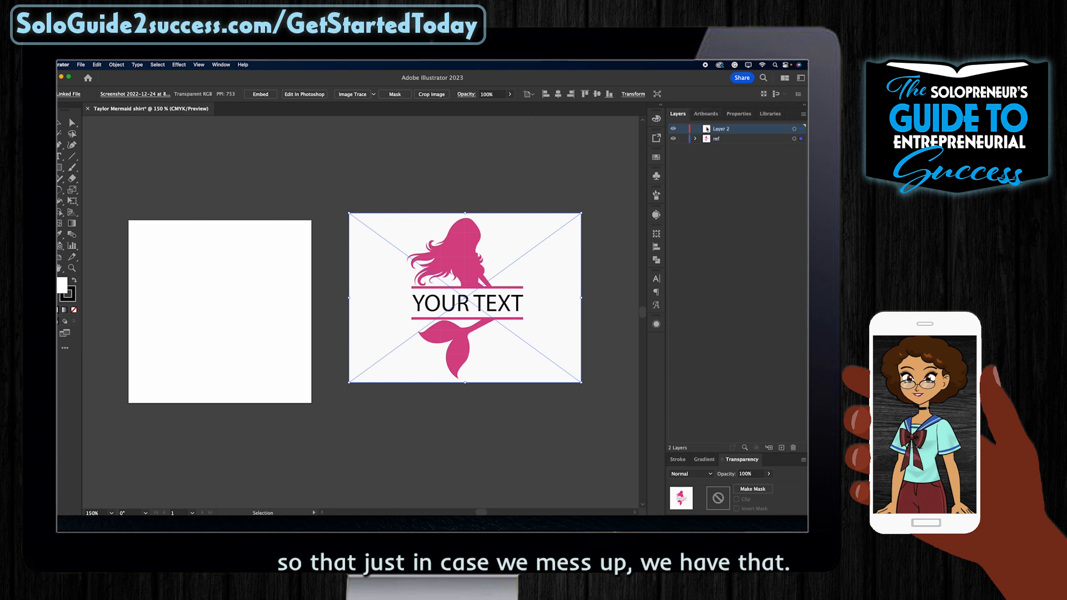
click(673, 139)
double_click(721, 128)
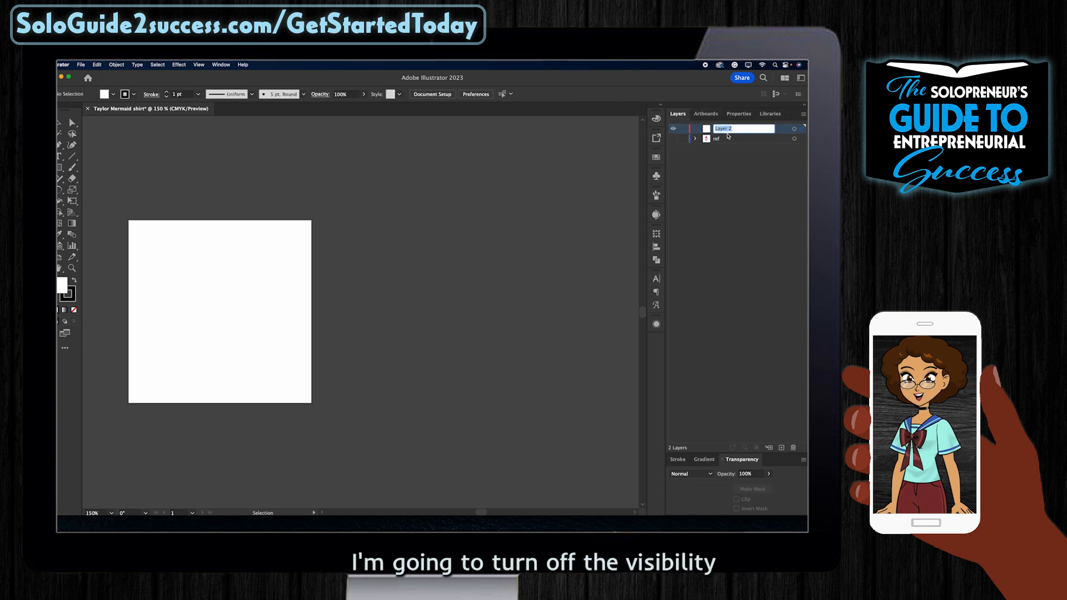
text(live trace)
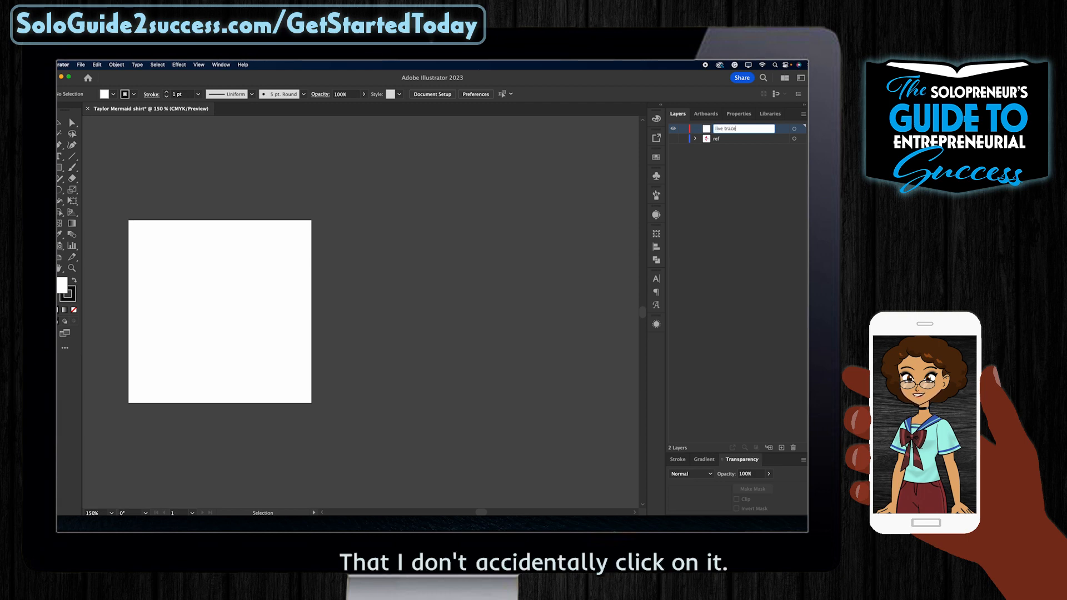
key(Return)
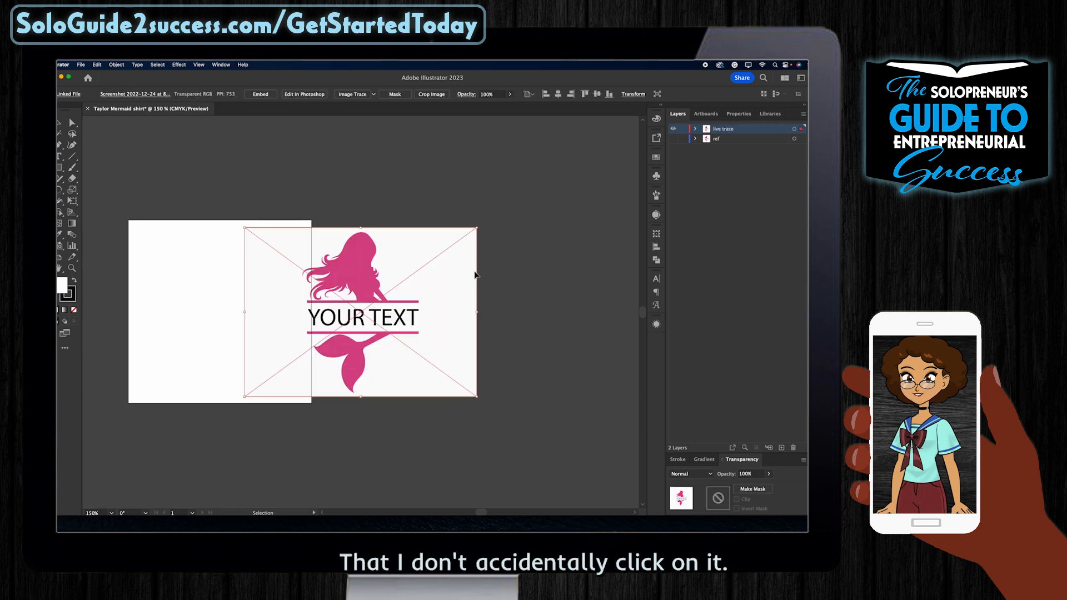
drag(475, 275, 567, 271)
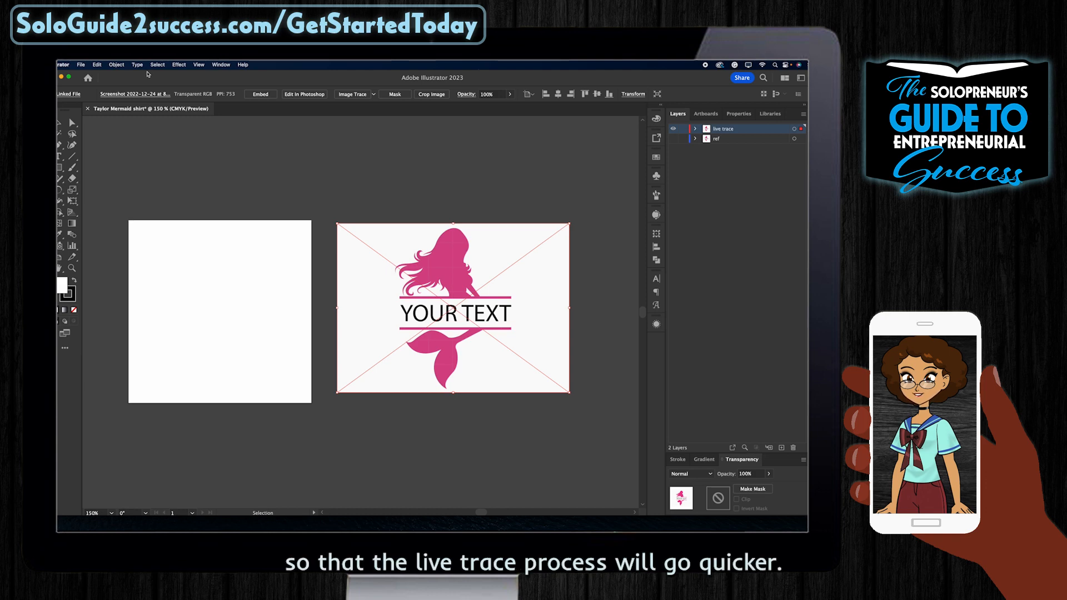
Step: Rasterize the mermaid copy at Screen (72 ppi) resolution through Object > Rasterize
click(116, 64)
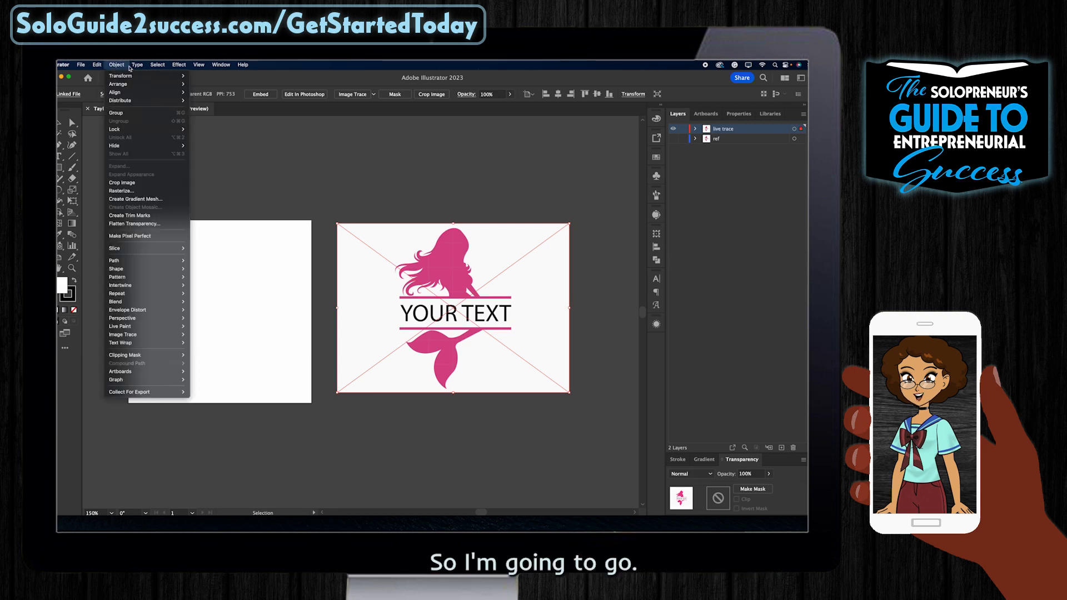
click(121, 191)
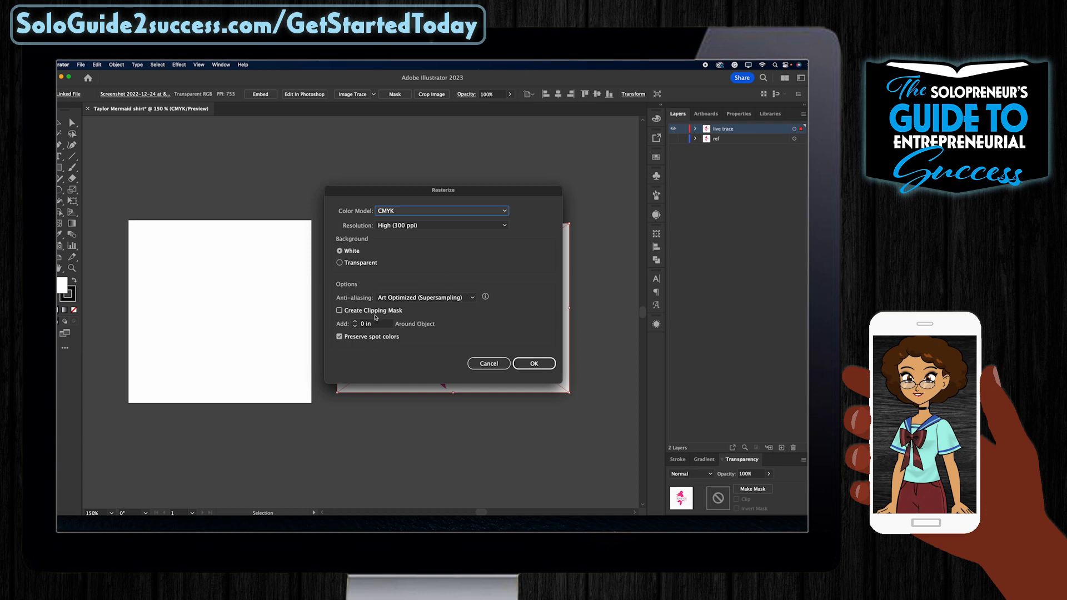
click(397, 225)
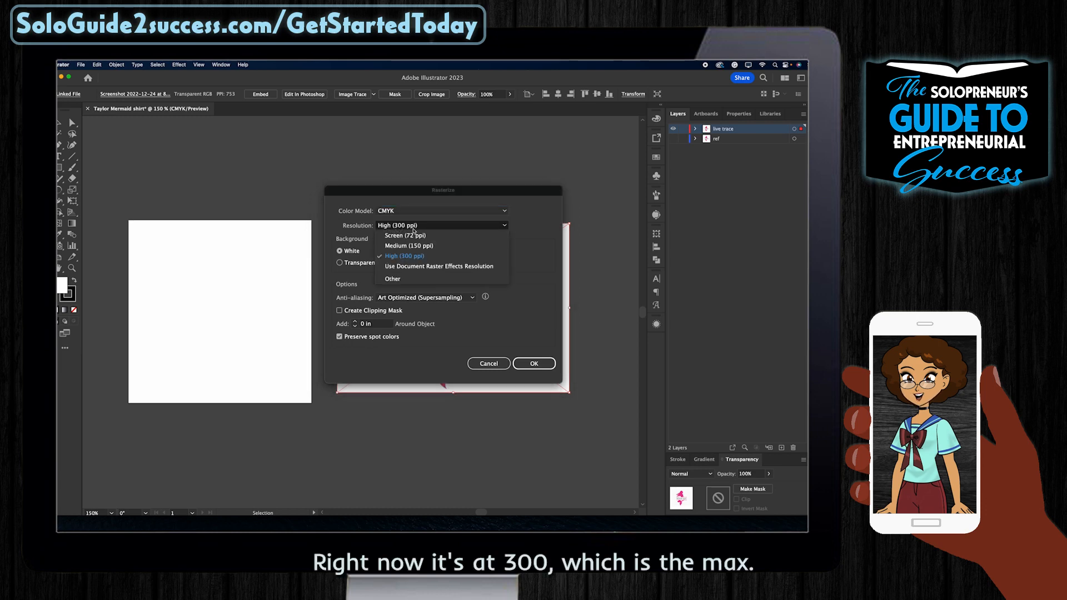
click(417, 236)
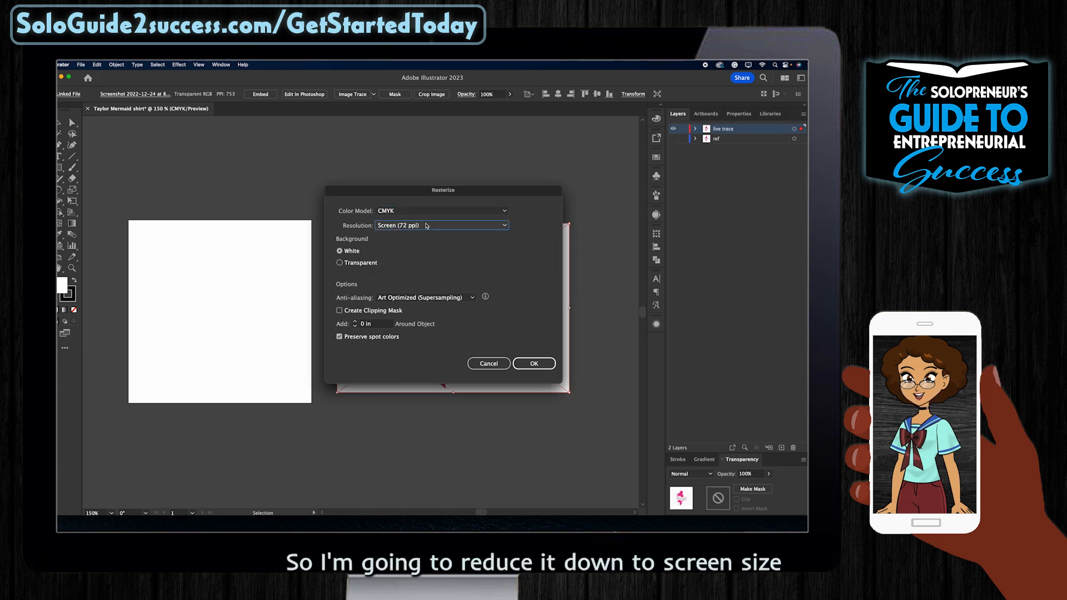
click(531, 363)
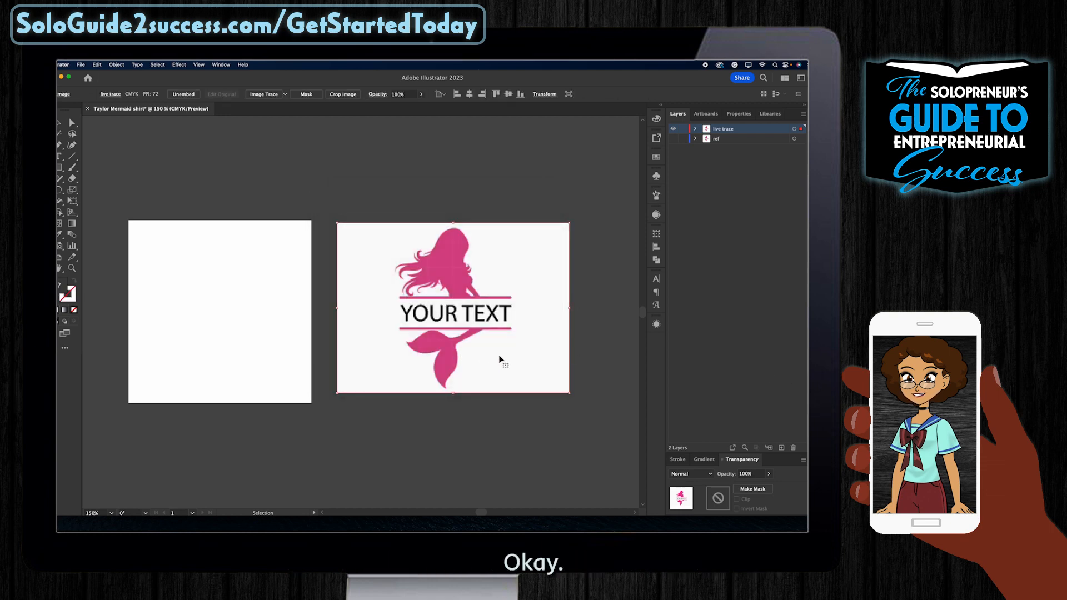
Step: Preview a Low Fidelity Photo image trace of the mermaid, then close the Image Trace panel
click(657, 217)
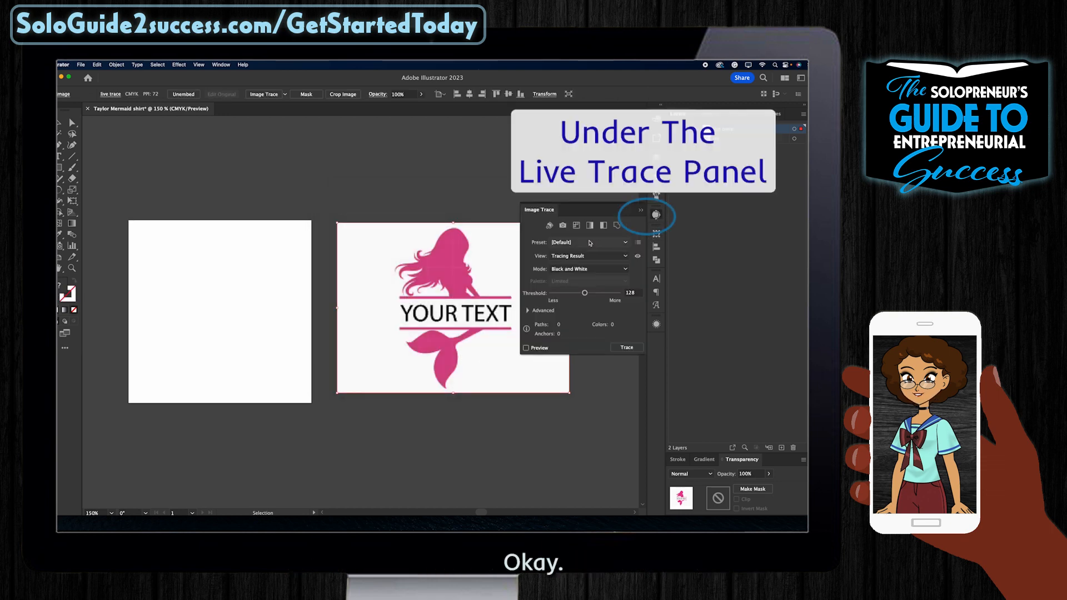
click(559, 243)
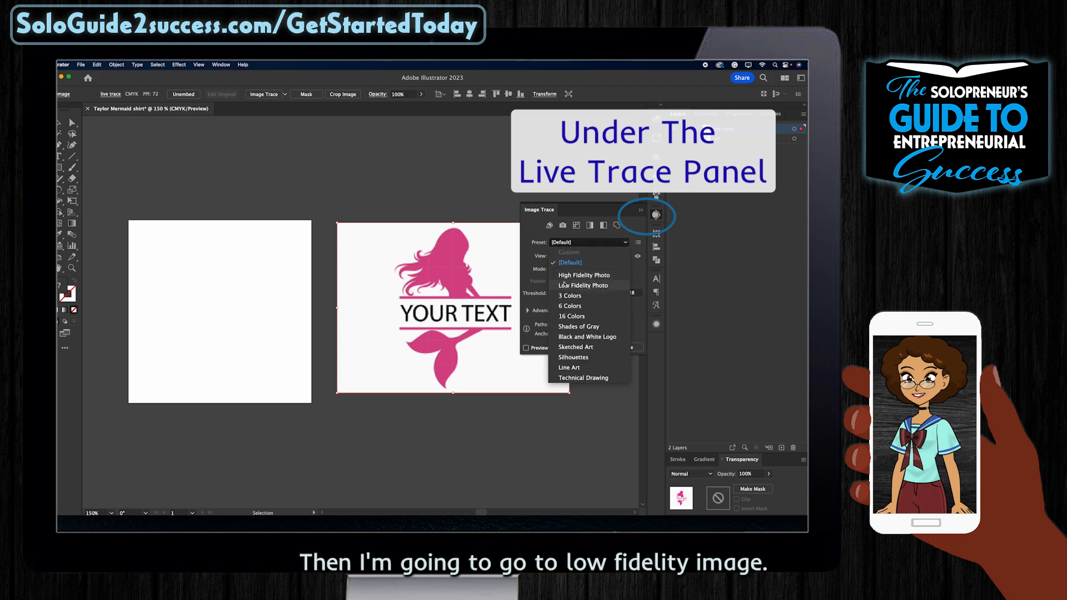
click(563, 285)
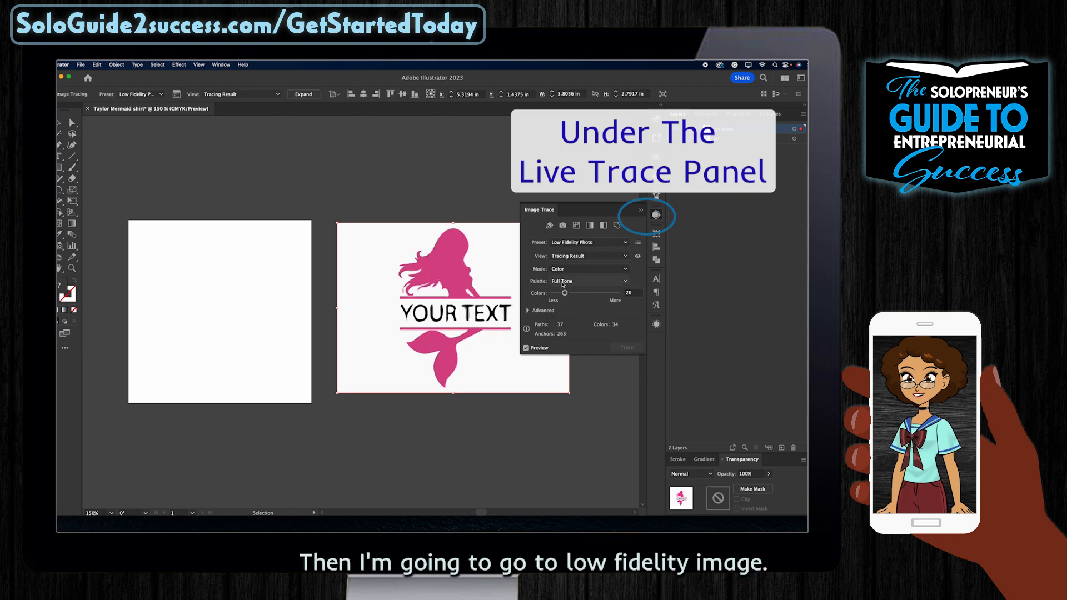
click(638, 211)
Step: Rasterize the image again at Medium (150 ppi), undoing and then redoing the change
click(117, 65)
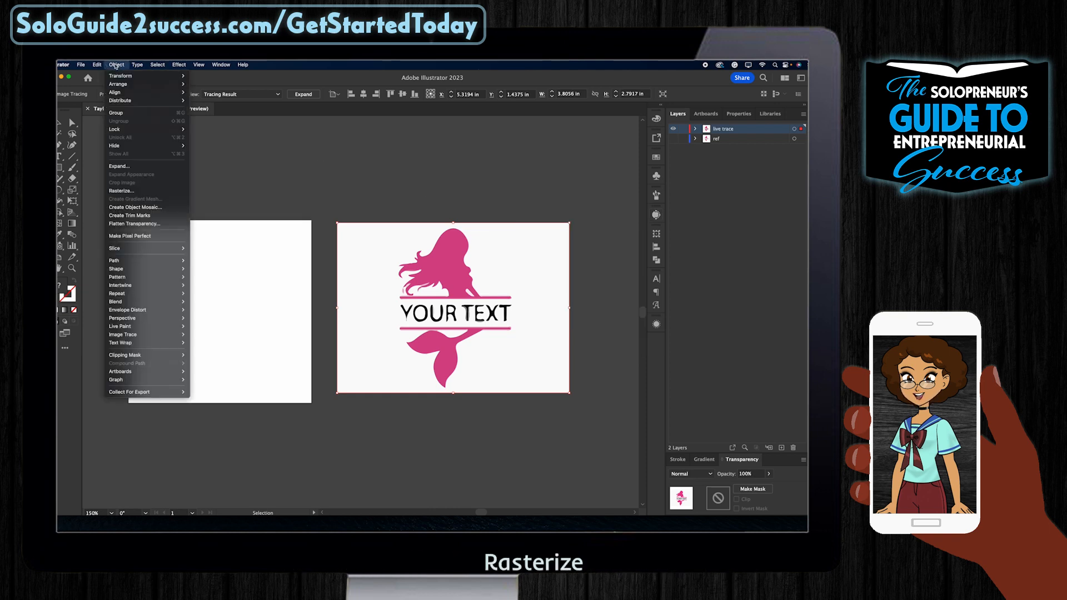
click(130, 191)
click(438, 225)
click(418, 244)
click(542, 367)
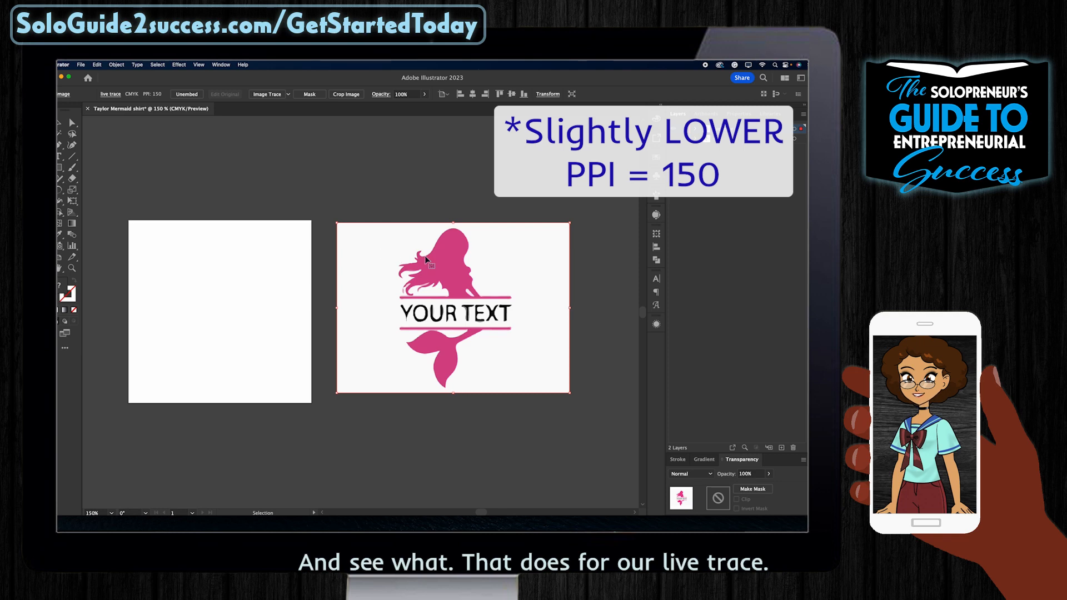
key(super+z)
key(super+z)
key(super+shift+z)
Step: Trace with Auto-Color, set Colors to 2, switch Palette to Limited, and expand Advanced settings
click(656, 214)
click(549, 225)
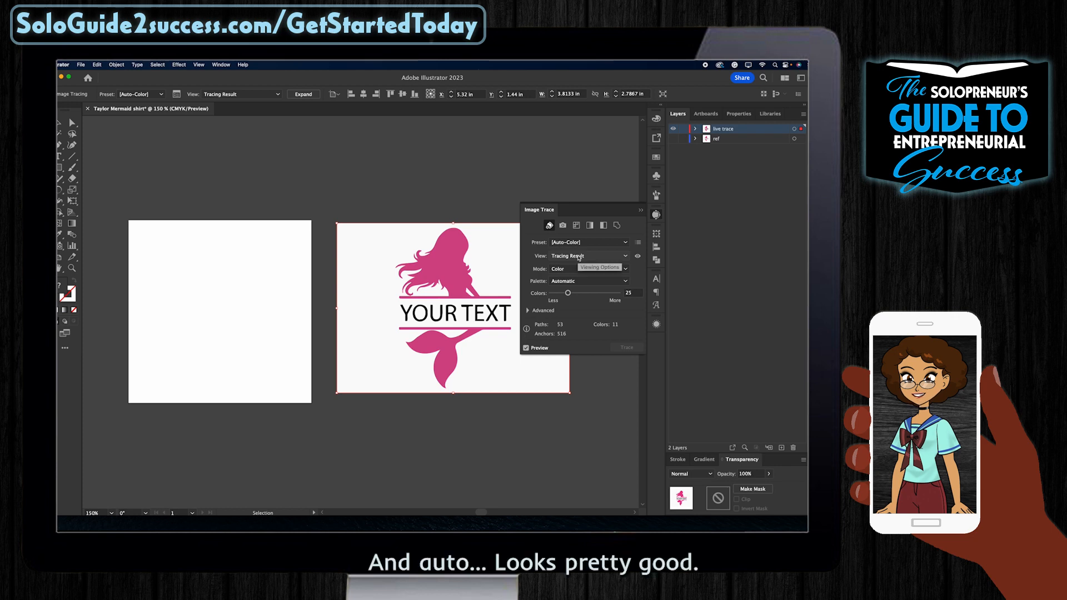
click(633, 293)
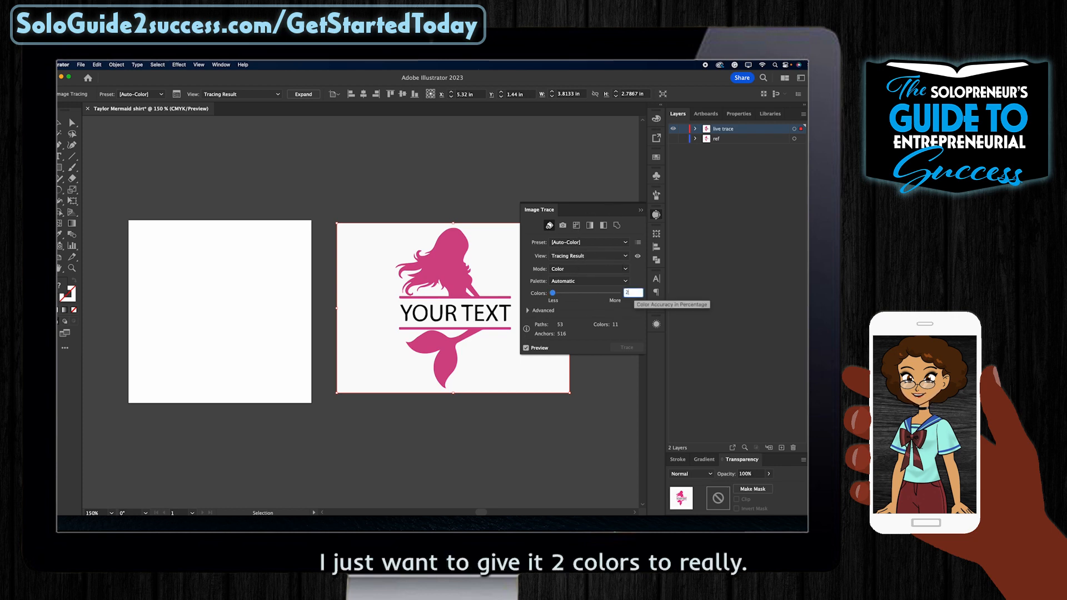
key(Return)
click(589, 280)
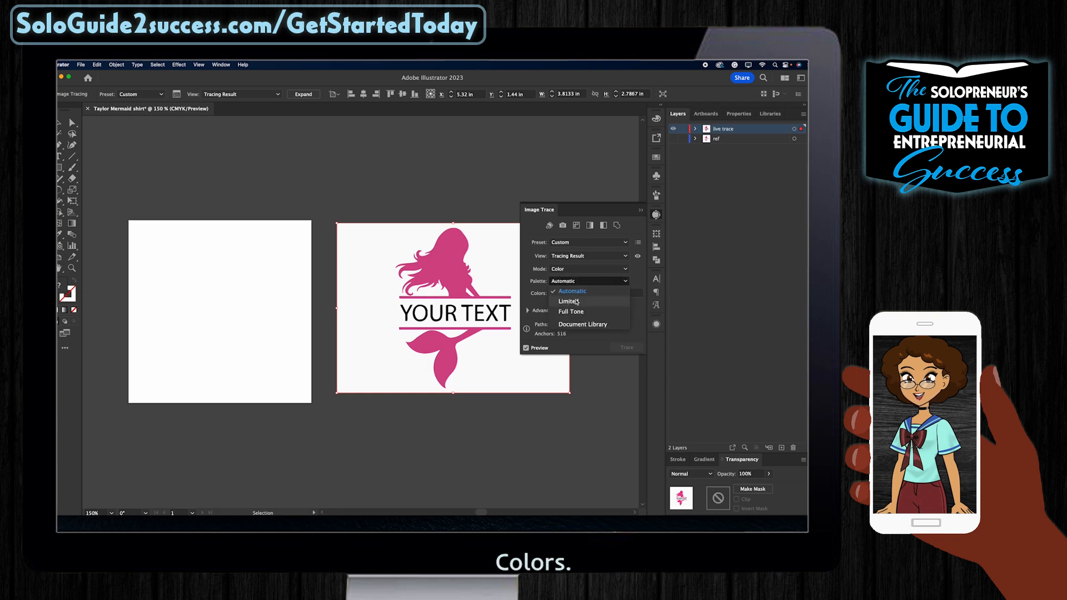
click(576, 302)
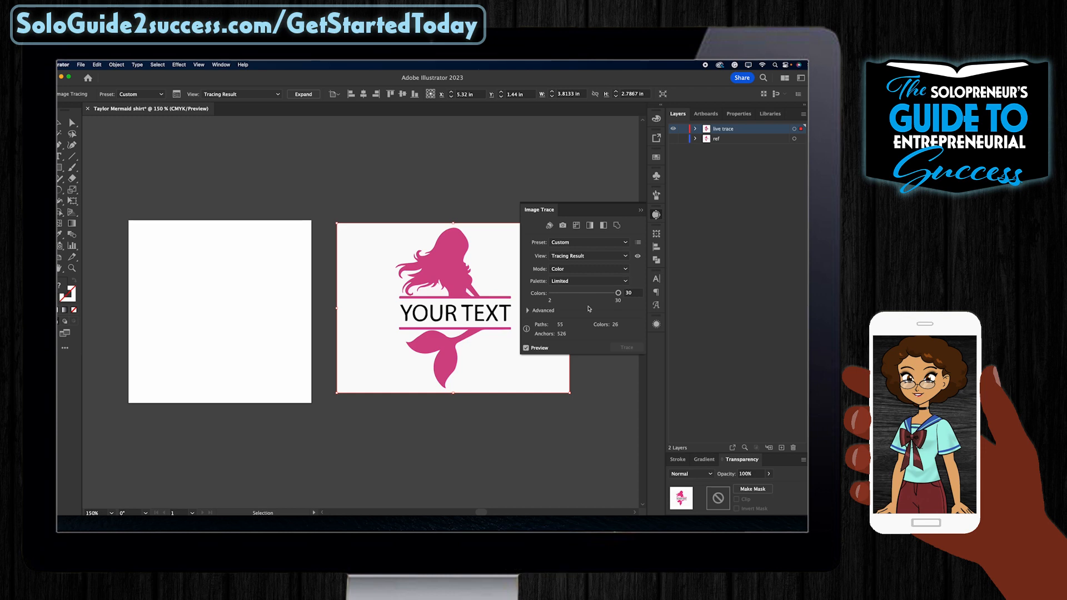
click(528, 310)
scroll(379, 300, right, 3)
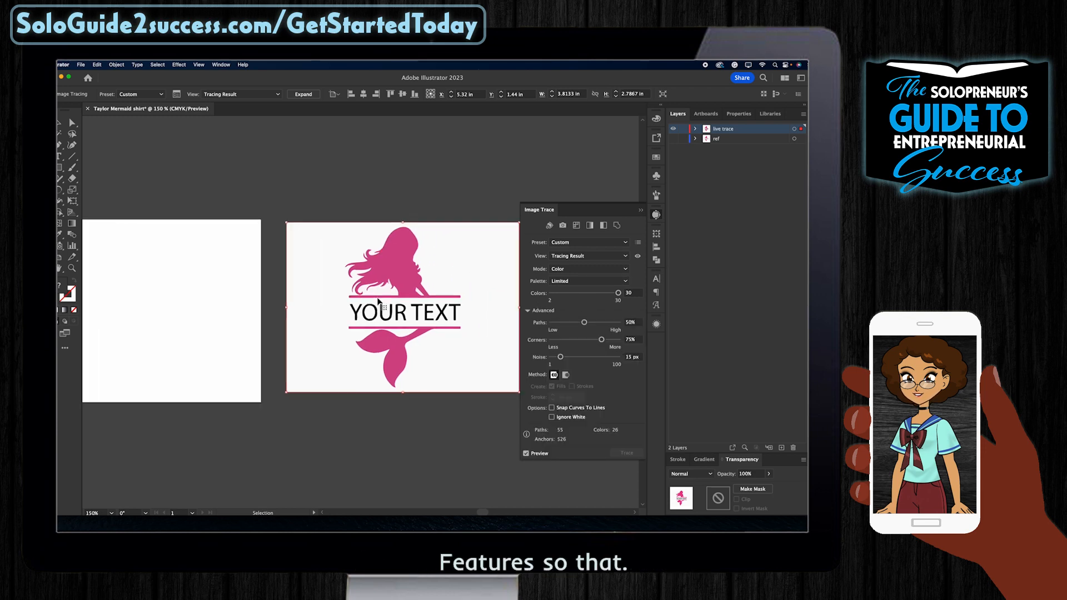
Step: Tune the trace sliders to Paths 21%, Corners 95%, Noise 38 px, then collapse the panel
scroll(379, 300, up, 5)
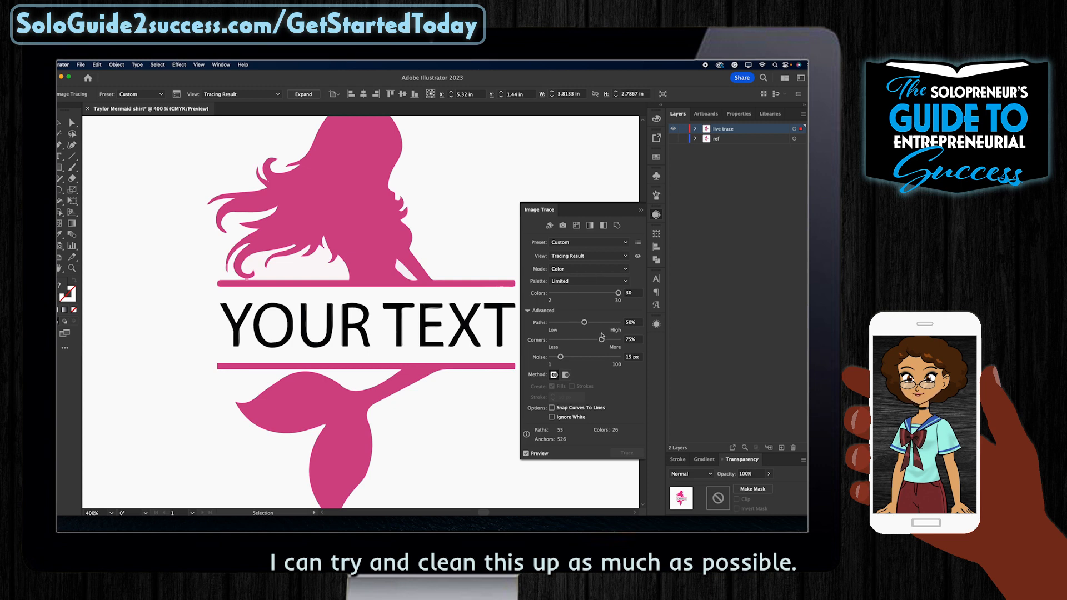
mouse_move(585, 324)
mouse_down()
mouse_move(600, 324)
mouse_move(534, 321)
mouse_up()
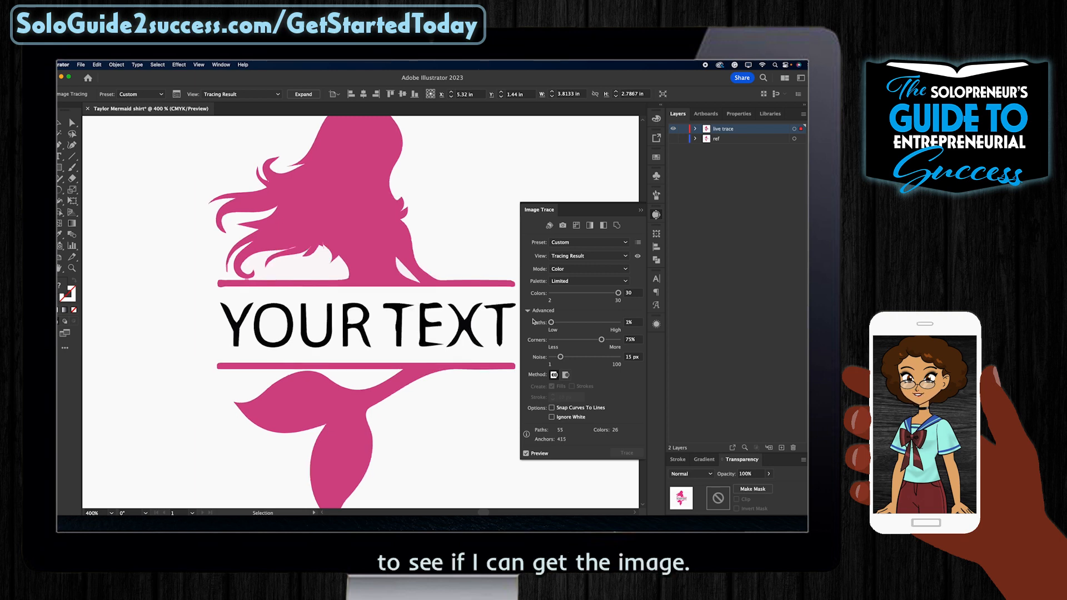
drag(552, 323, 634, 329)
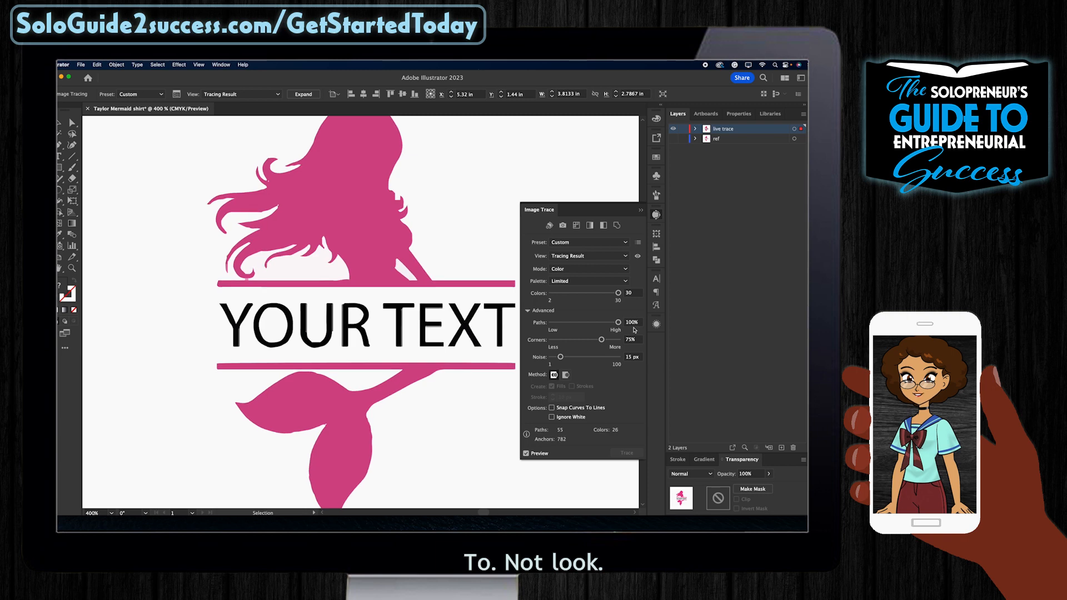
click(565, 322)
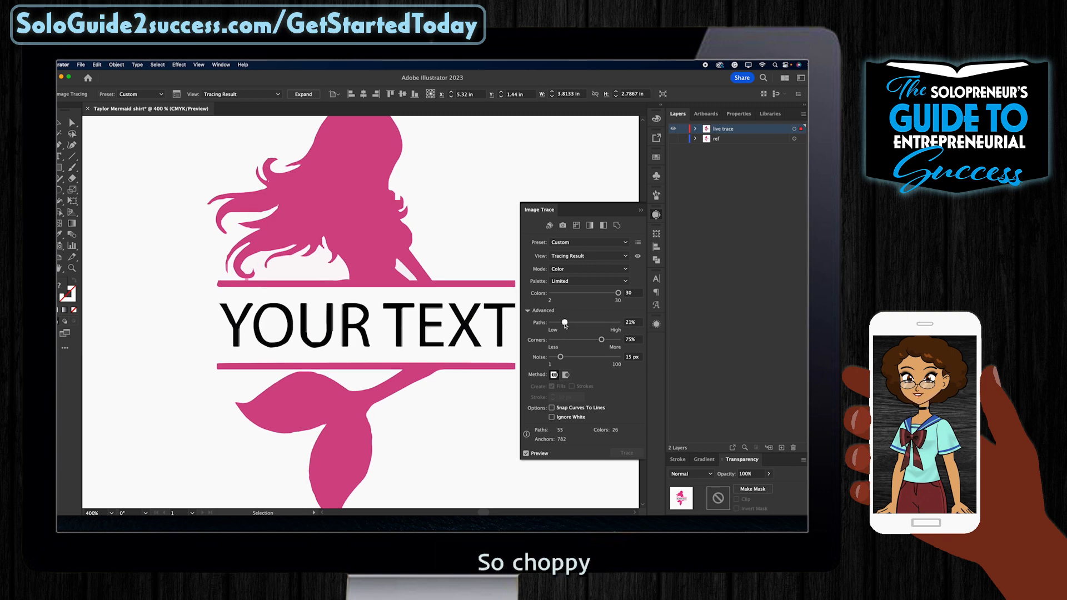
mouse_move(601, 340)
mouse_down()
mouse_move(615, 340)
mouse_move(566, 358)
mouse_move(575, 360)
mouse_up()
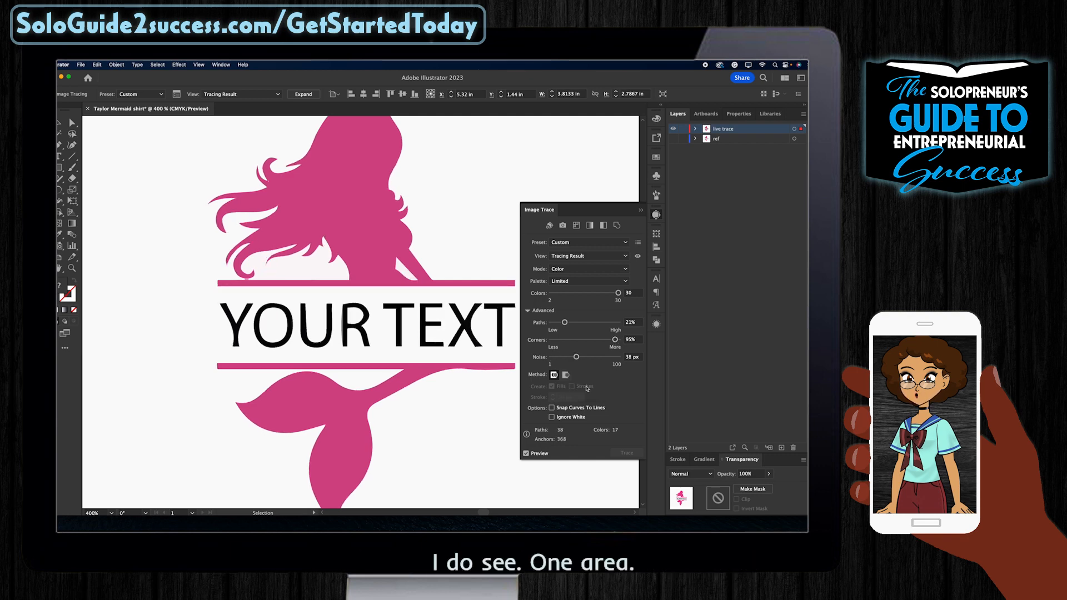
click(389, 273)
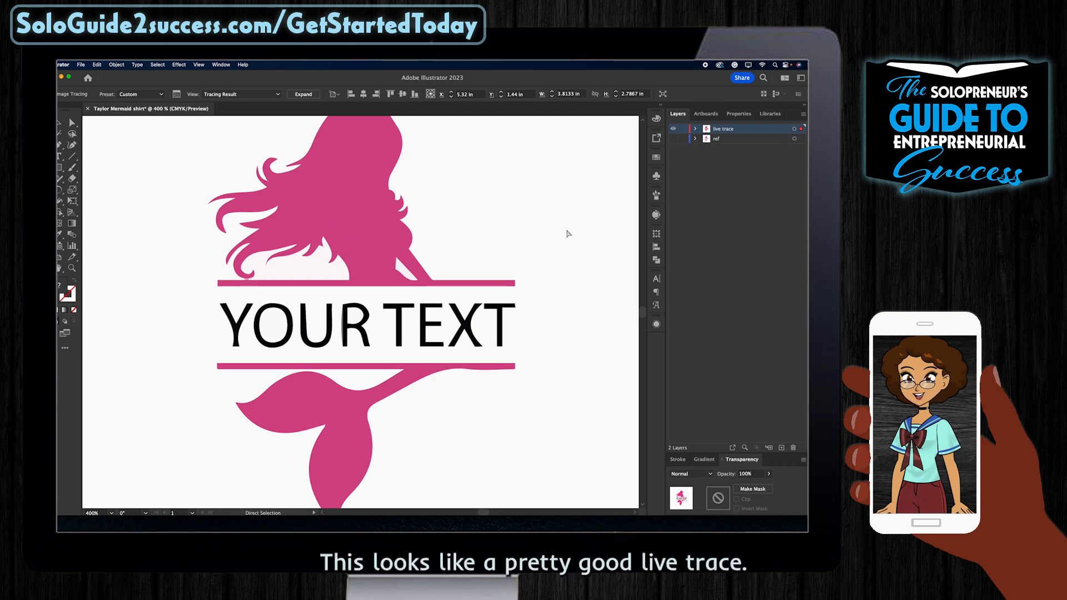
key(super+minus)
key(super+minus)
key(super+minus)
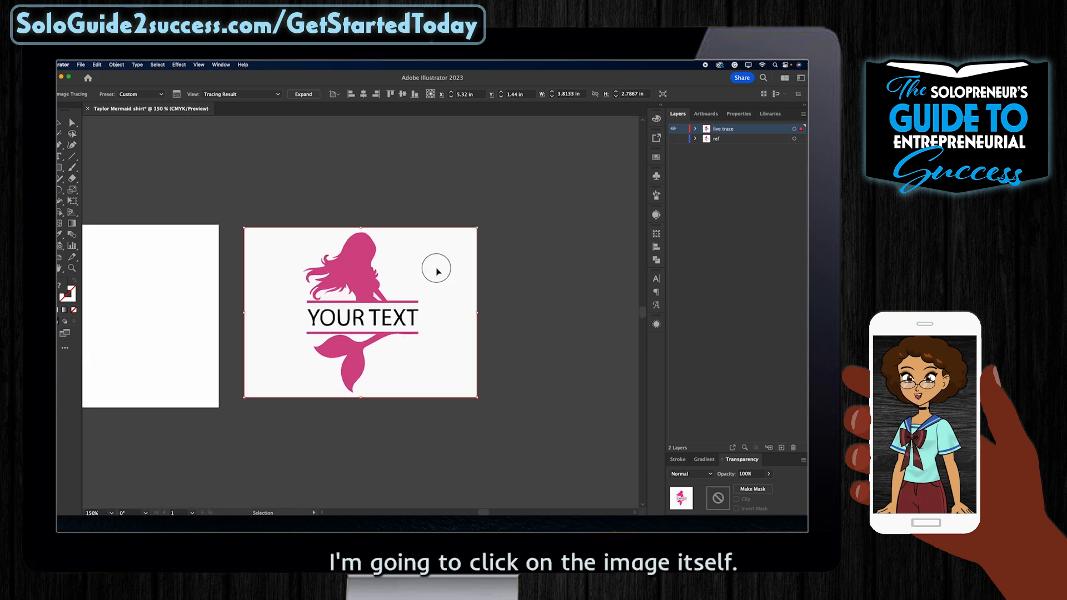
Step: Expand the mermaid trace into editable vector paths with Object > Expand
click(113, 64)
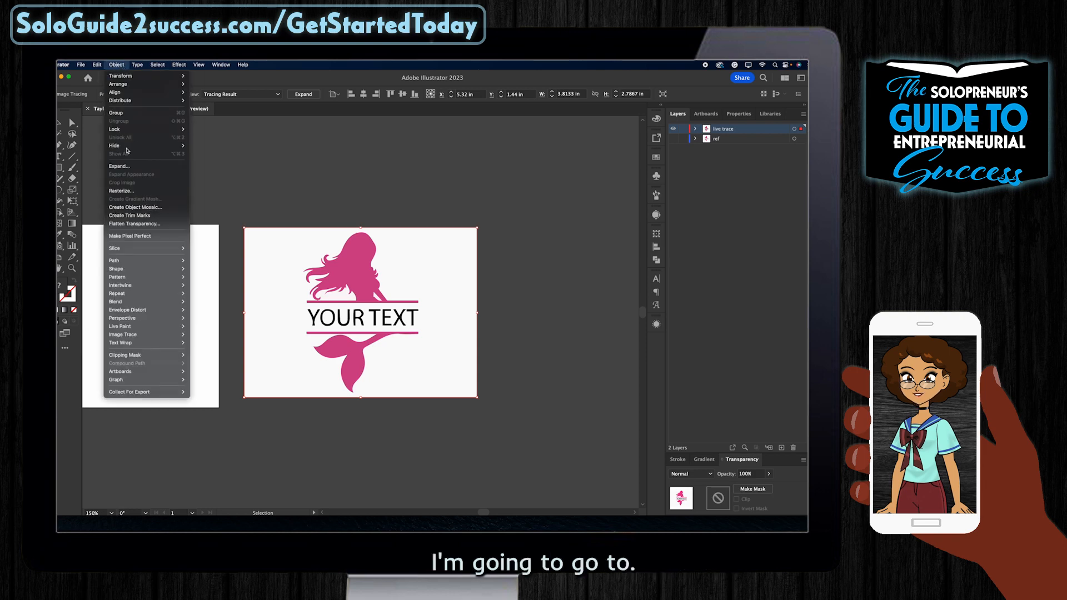
click(119, 166)
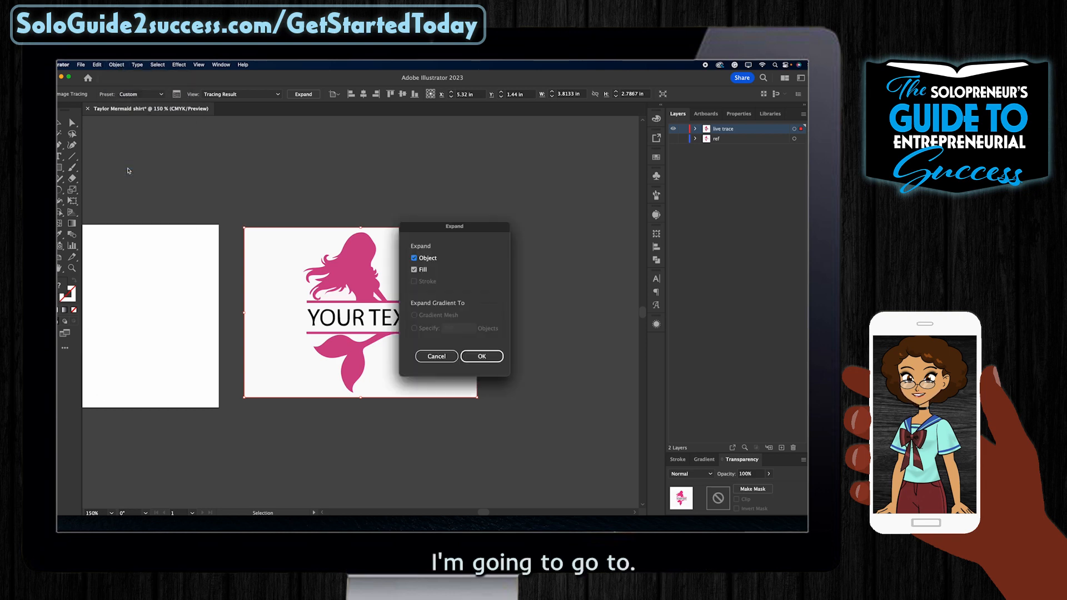
click(498, 356)
Step: Delete the white background shape using the Direct Selection tool
key(a)
click(460, 255)
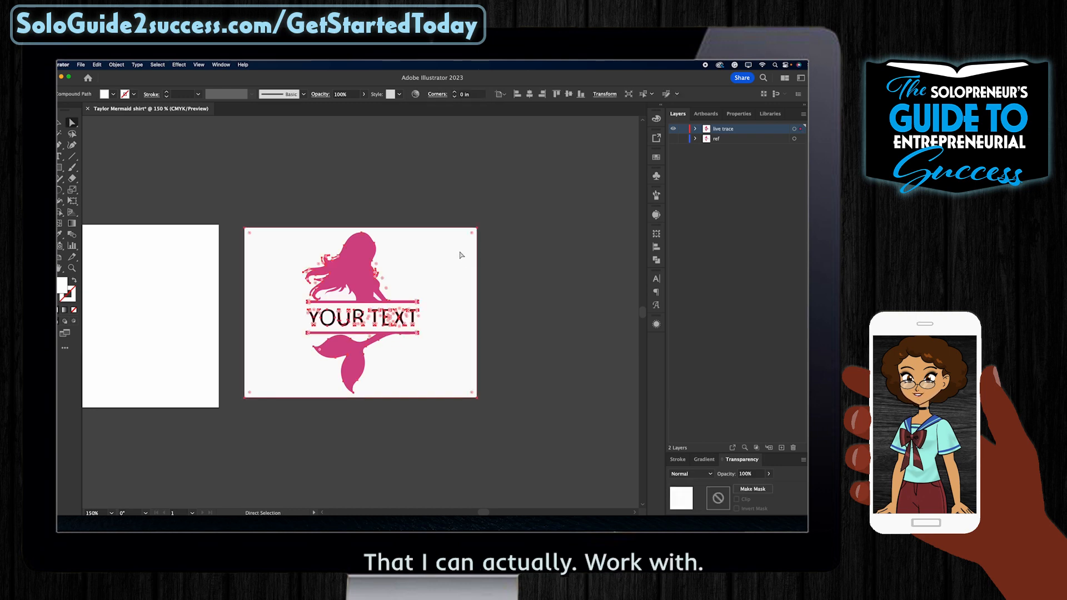
key(Delete)
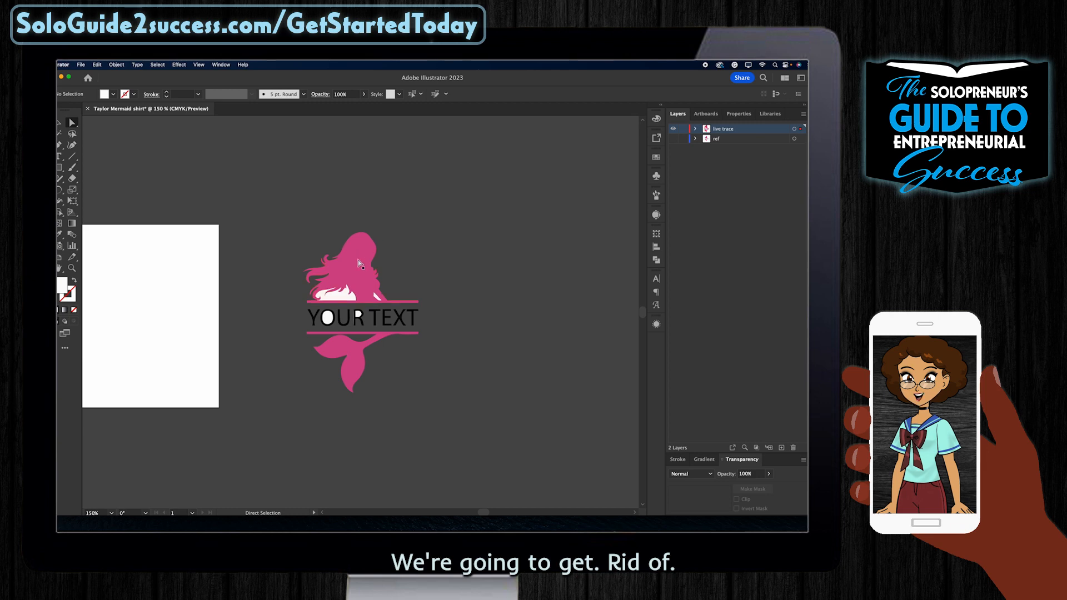
Step: Undo the background deletion and switch to the Magic Wand tool
key(super+z)
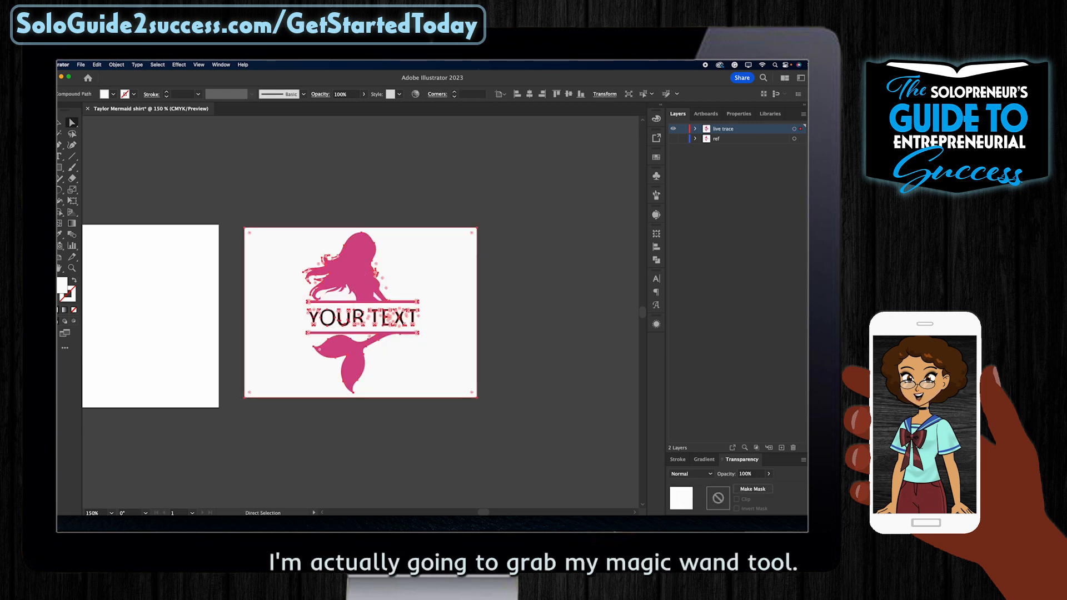
key(y)
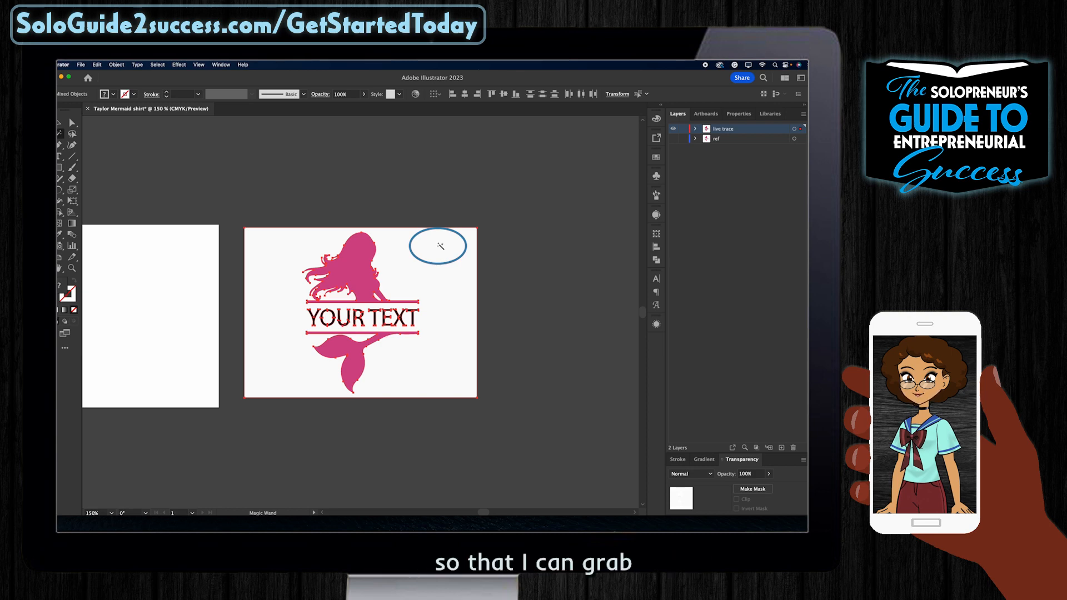
Step: Delete the selected white areas and ungroup the mermaid artwork once
key(Delete)
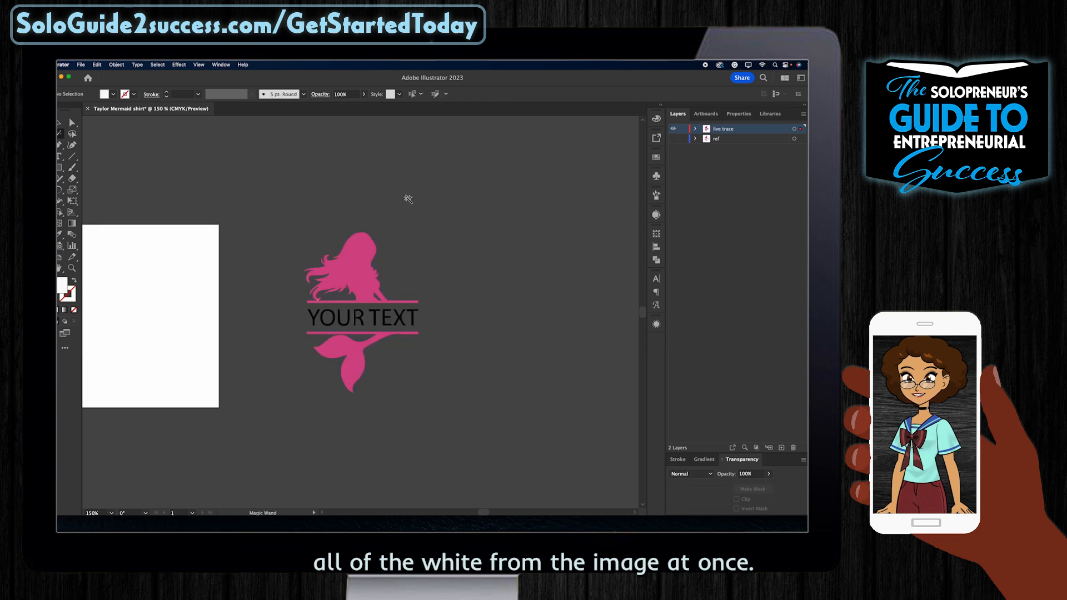
key(v)
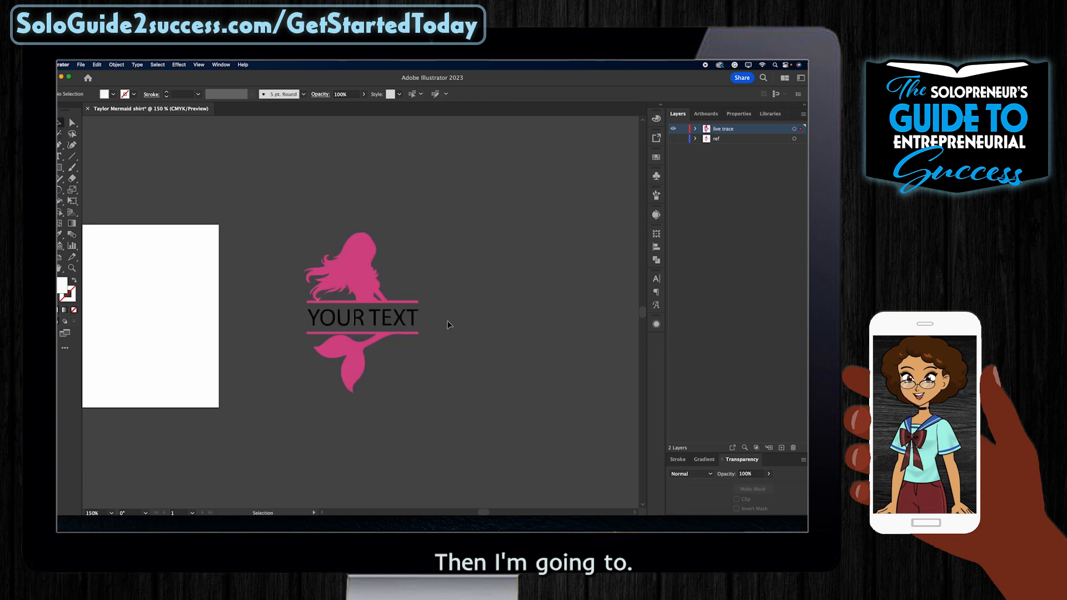
click(311, 318)
right_click(365, 295)
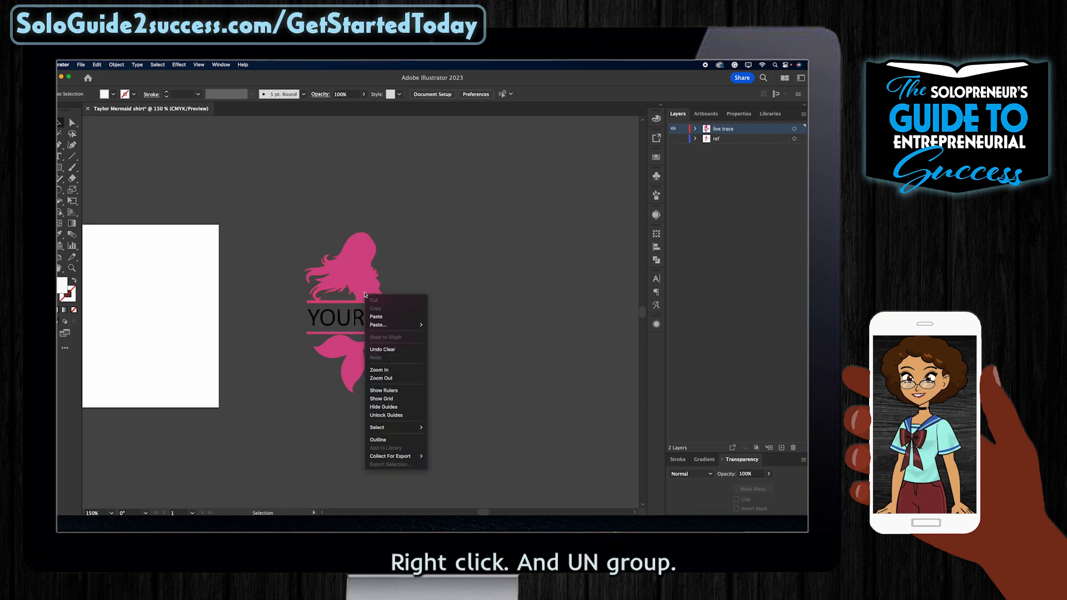
click(382, 282)
click(362, 279)
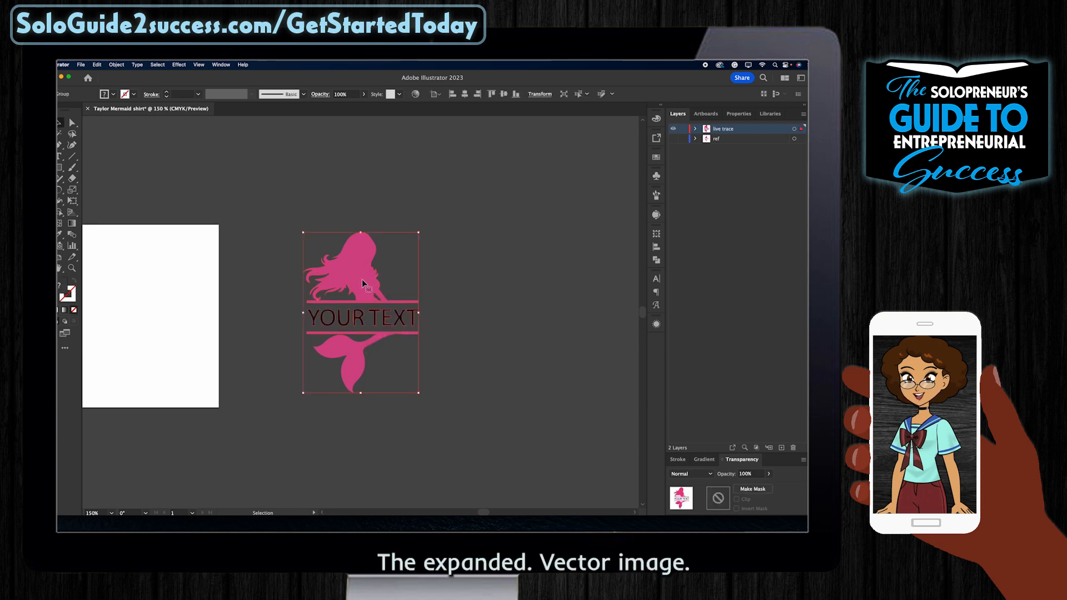
right_click(362, 281)
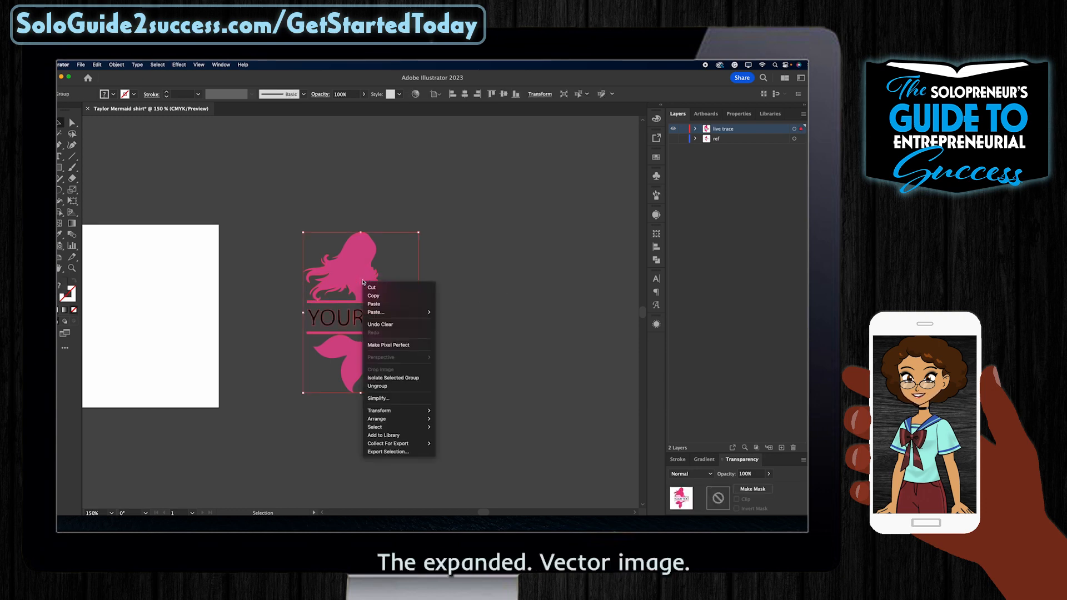
click(381, 386)
Step: Ungroup the mermaid artwork a second time
click(502, 344)
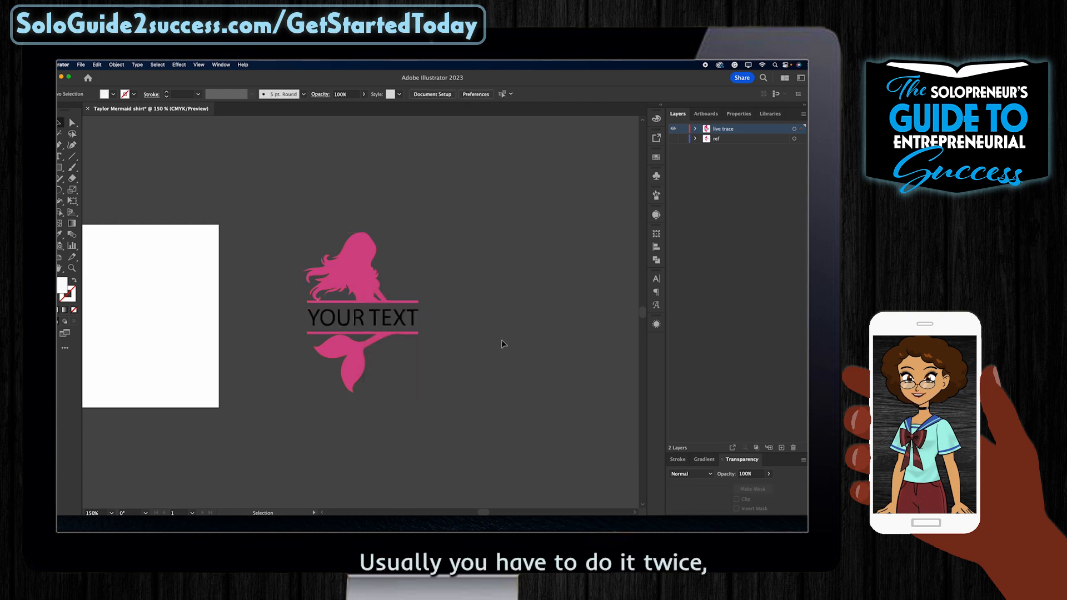
click(405, 320)
right_click(393, 317)
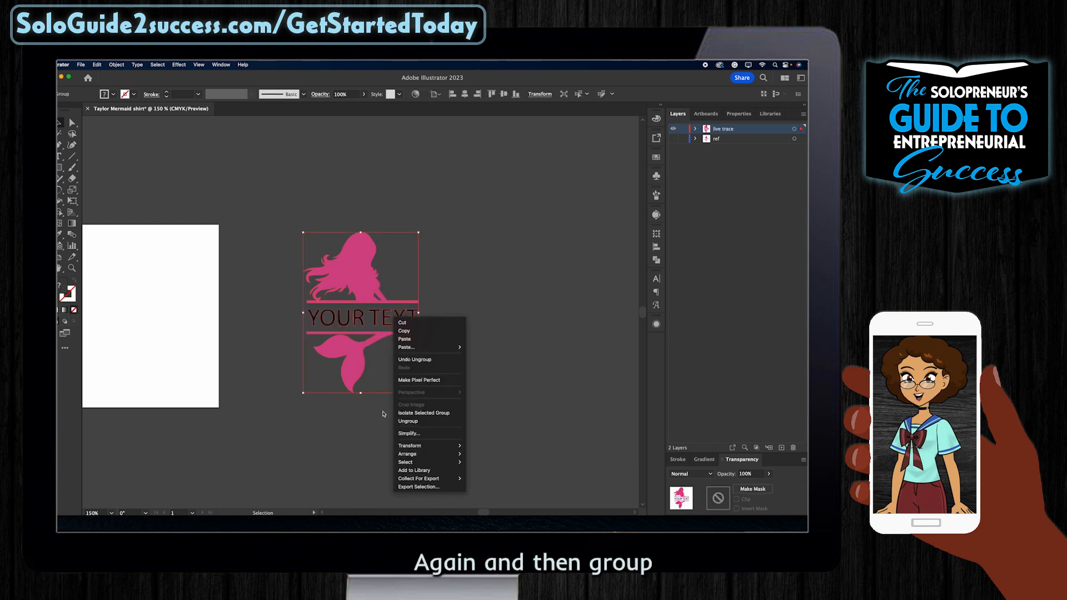
click(428, 418)
click(547, 351)
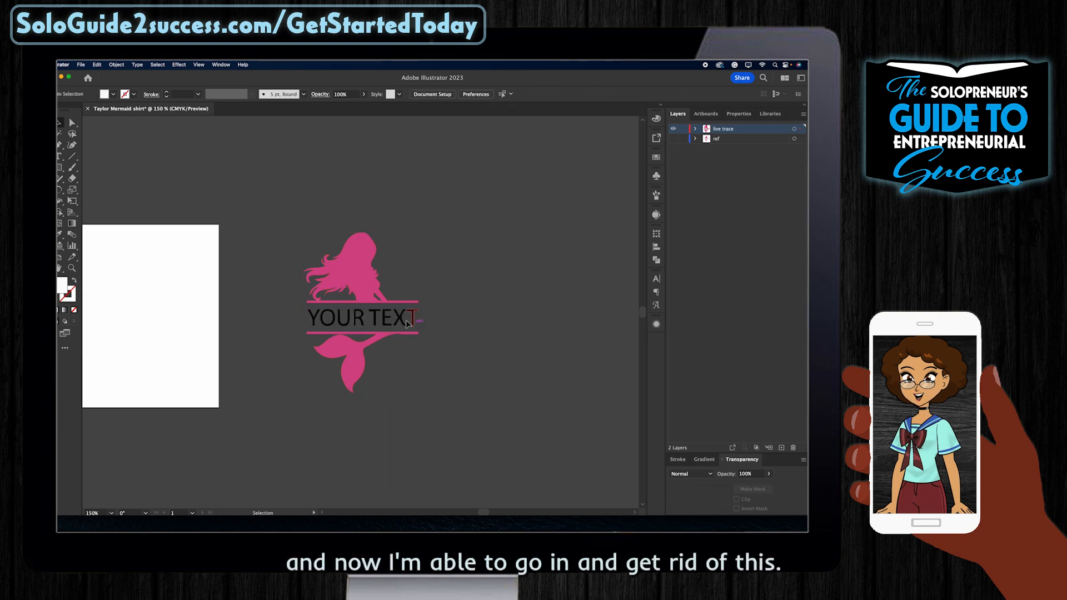
Step: Delete the YOUR TEXT lettering, check the mermaid edges, and select all remaining mermaid parts
click(417, 324)
click(533, 327)
click(283, 319)
key(Delete)
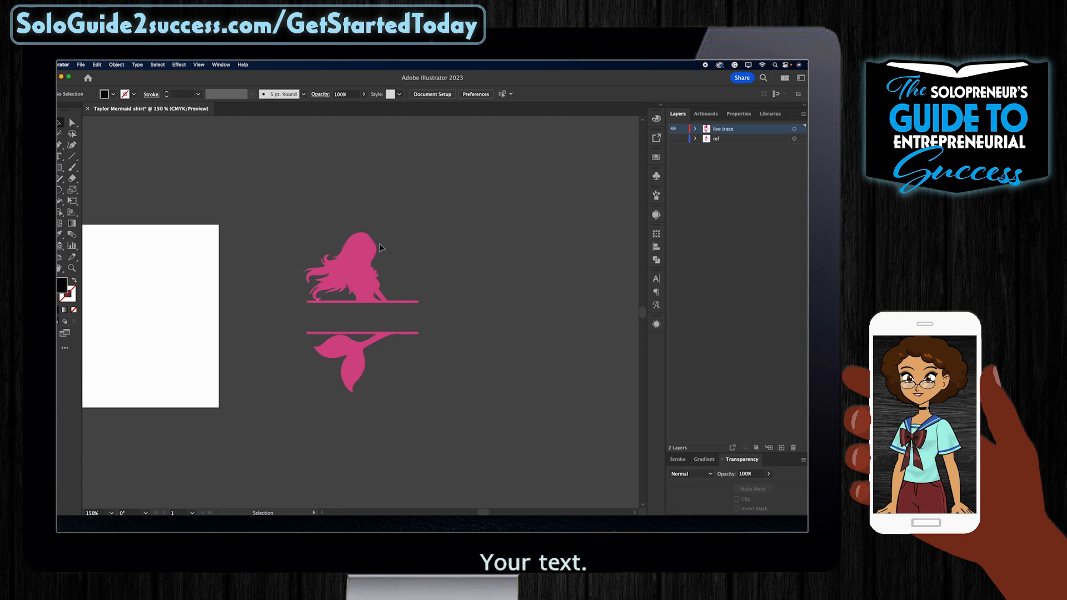
key(super+equal)
key(super+equal)
key(super+equal)
key(super+equal)
key(super+minus)
key(super+minus)
key(super+minus)
drag(287, 209, 490, 417)
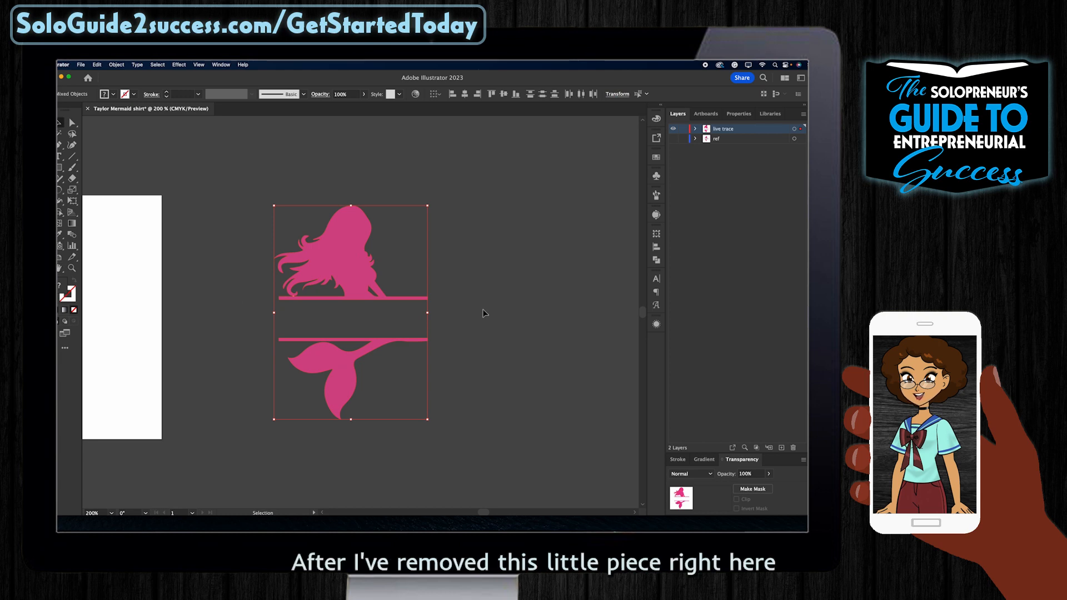
Step: Delete the tiny stray pink piece beside the mermaid's hair tips
click(421, 272)
key(super+equal)
key(super+equal)
key(super+equal)
key(super+equal)
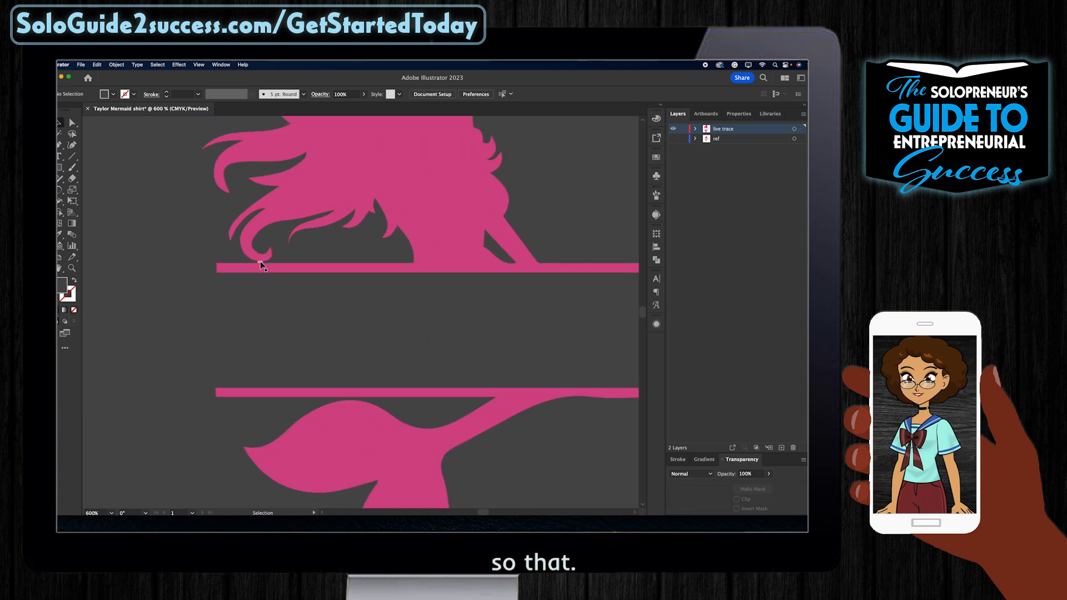
click(261, 262)
key(Delete)
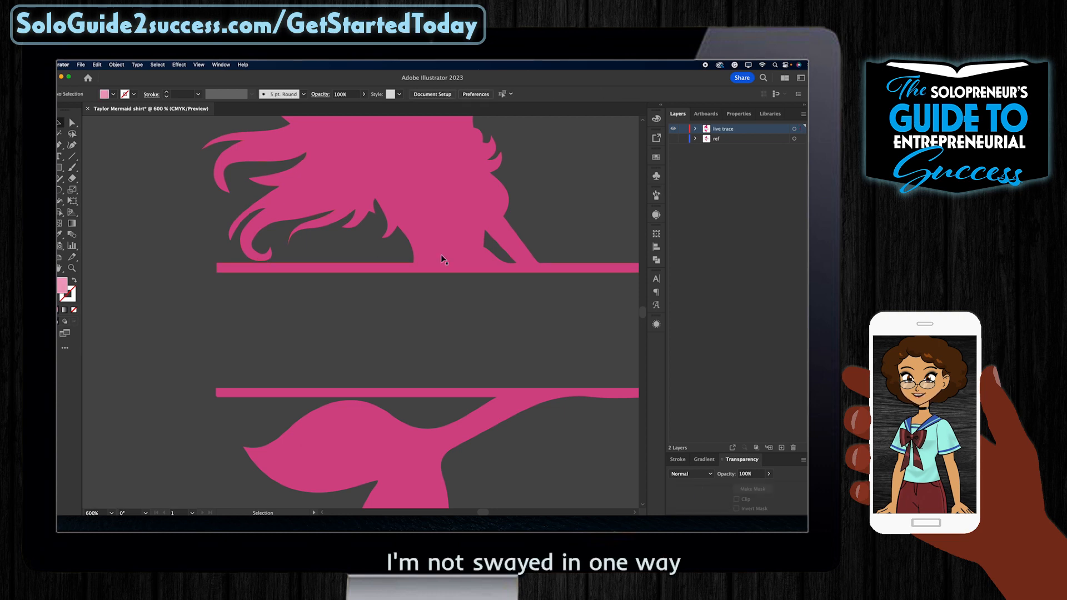
key(super+minus)
key(super+minus)
key(super+minus)
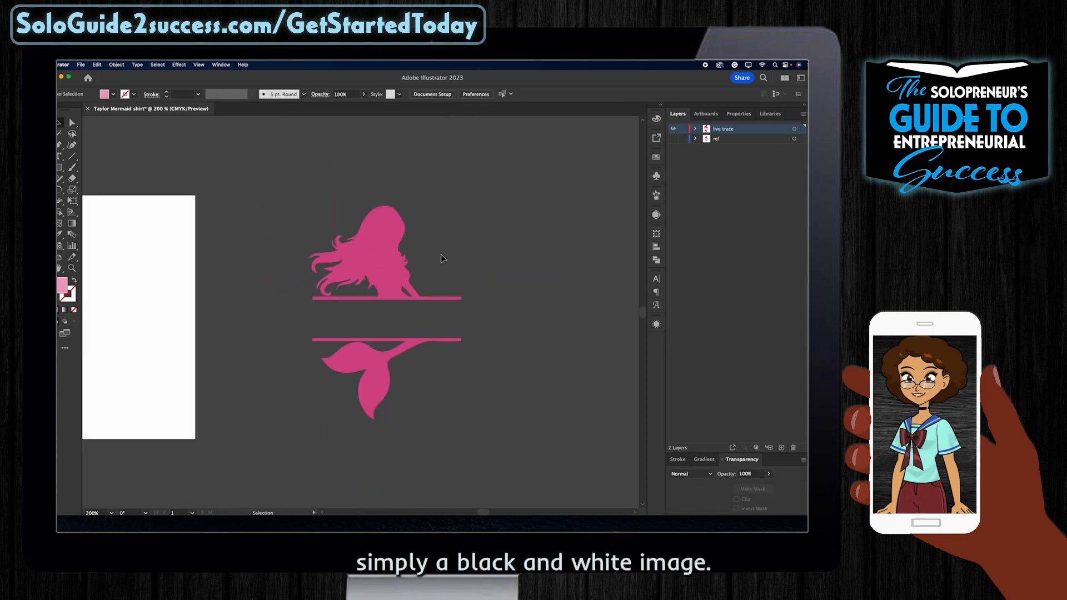
Step: Group both mermaid halves and fill them black (000000)
click(360, 260)
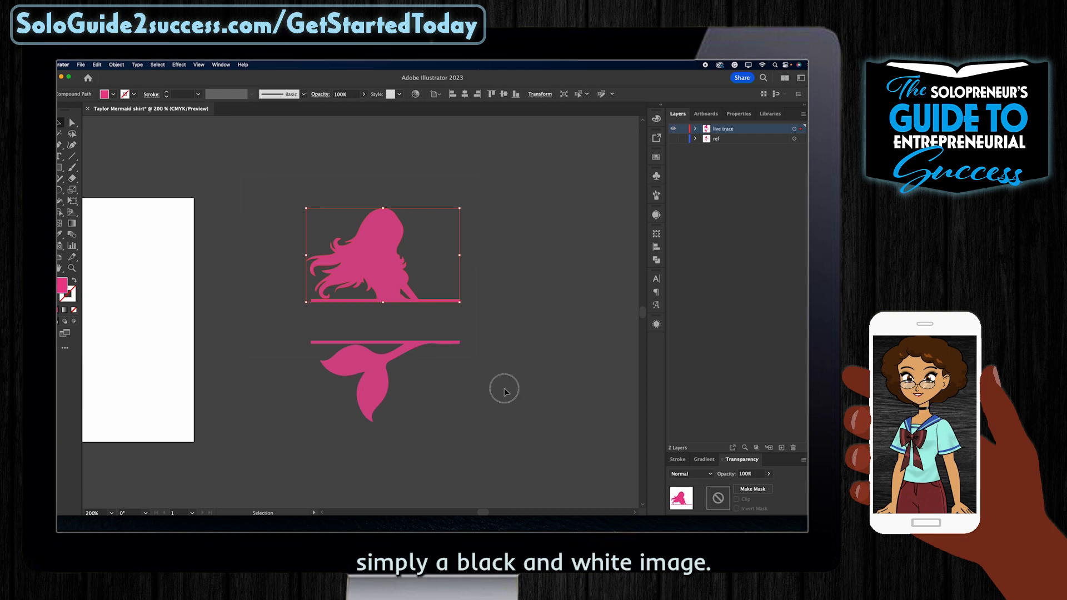
drag(504, 388, 529, 445)
key(super+g)
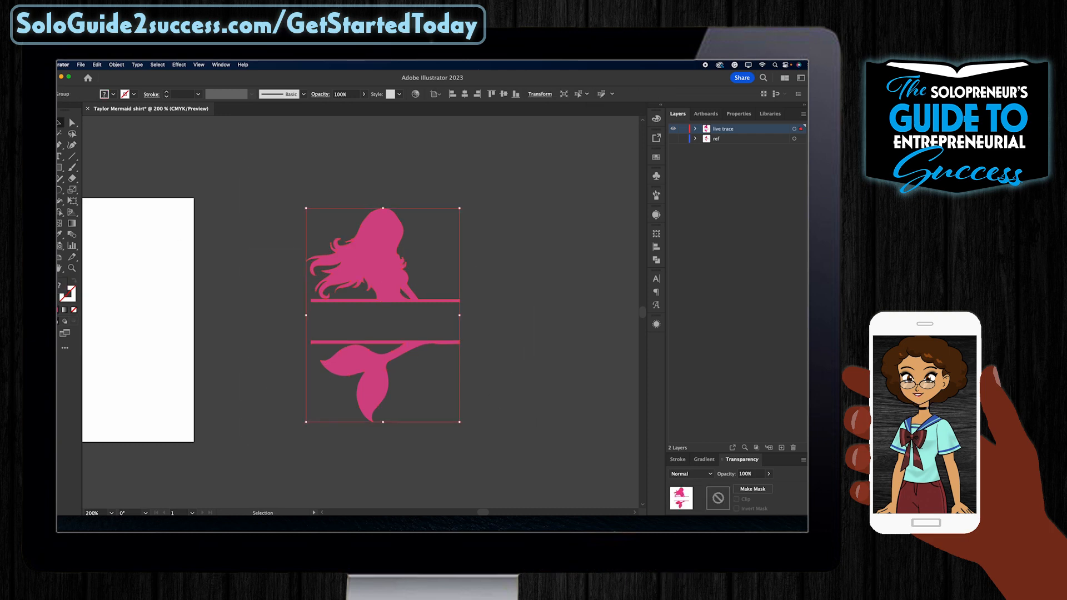
double_click(65, 287)
text(000000)
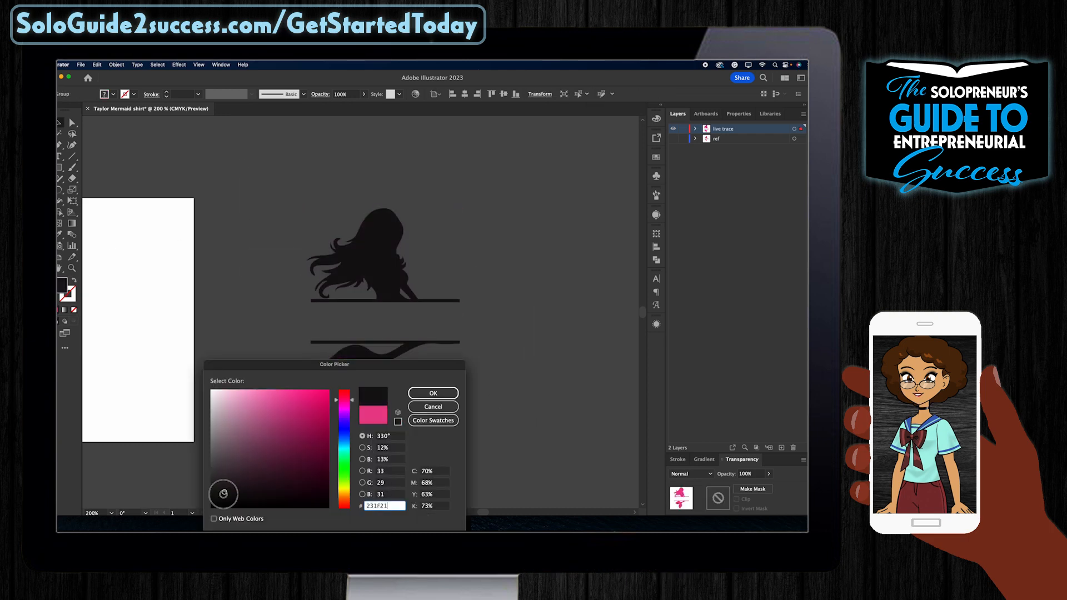
click(433, 393)
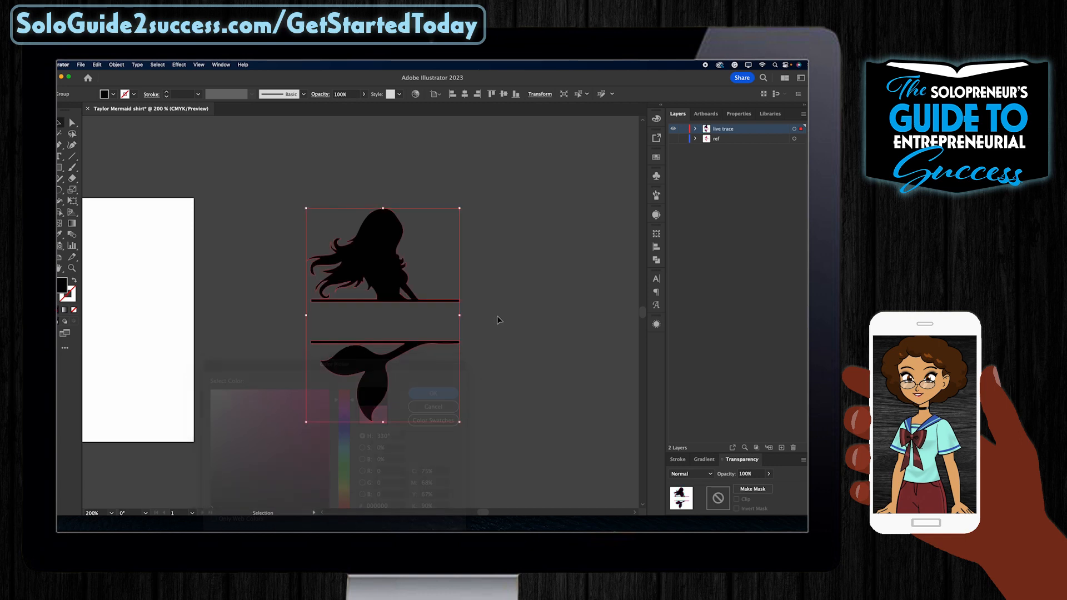
click(495, 367)
scroll(495, 368, left, 5)
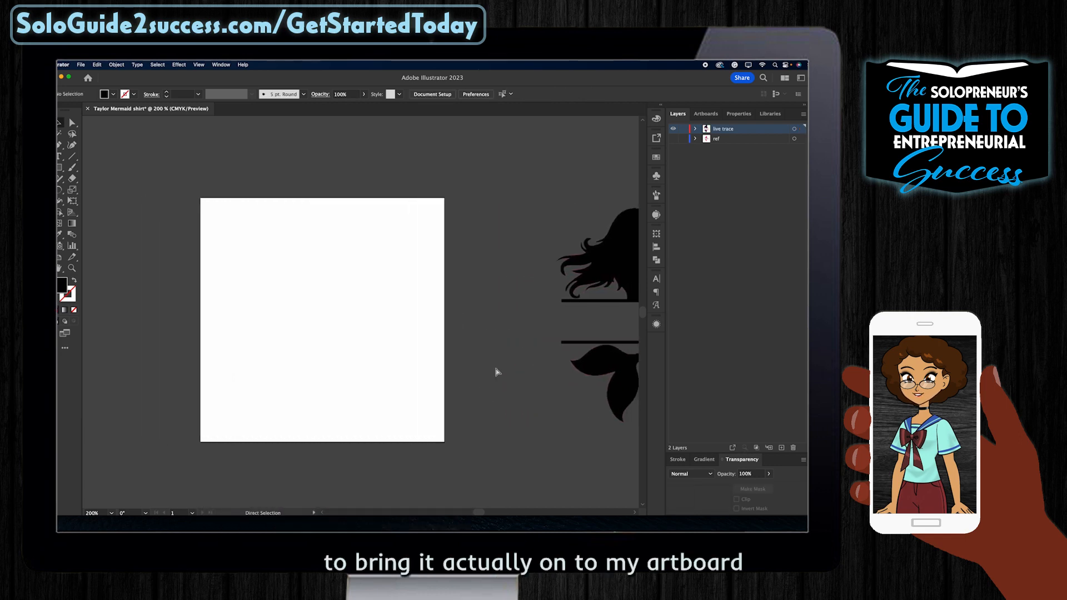
Step: Move the black mermaid group onto the 3 in artboard and scale it up slightly to fill it
key(super+minus)
drag(444, 225, 594, 406)
drag(561, 368, 318, 371)
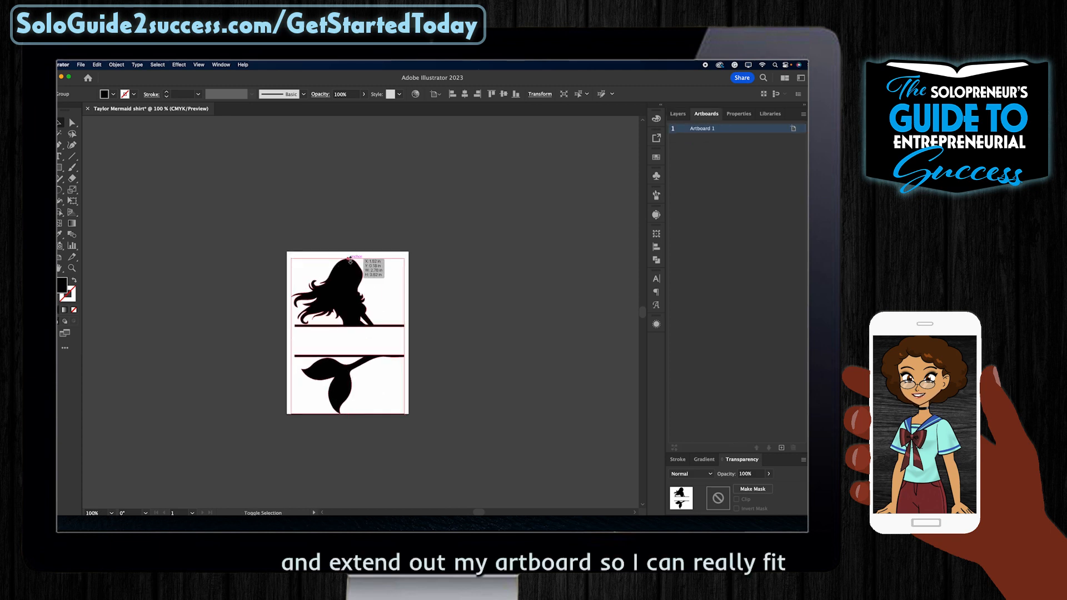
drag(350, 259, 349, 276)
click(501, 321)
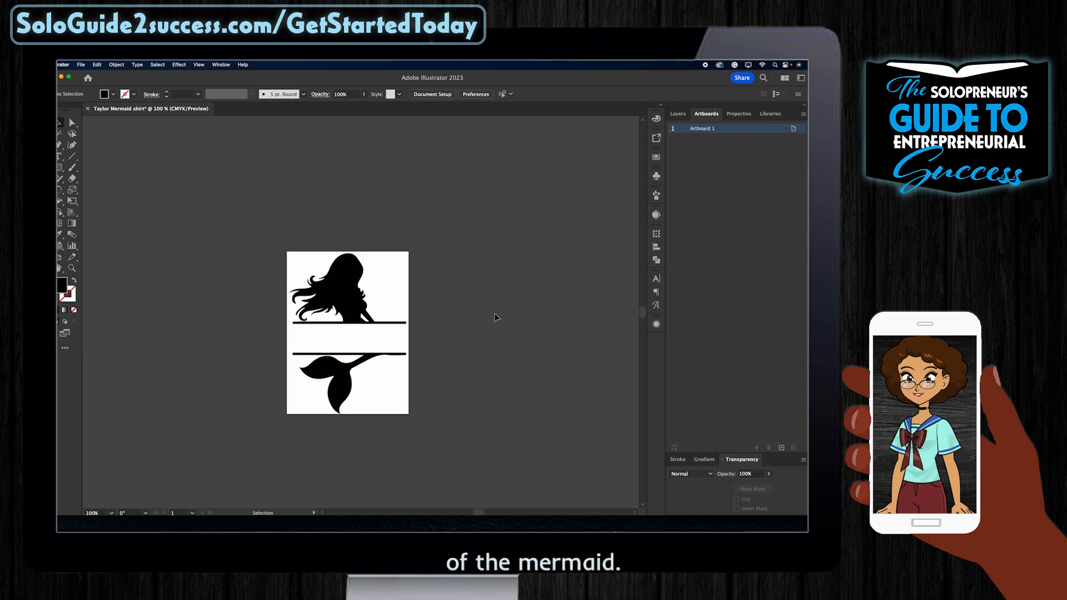
Step: Save Taylor Mermaid shirt.ai to DripBackup > Drip Designs > Cricut > Taylor Mermaid with default Illustrator options
key(super+s)
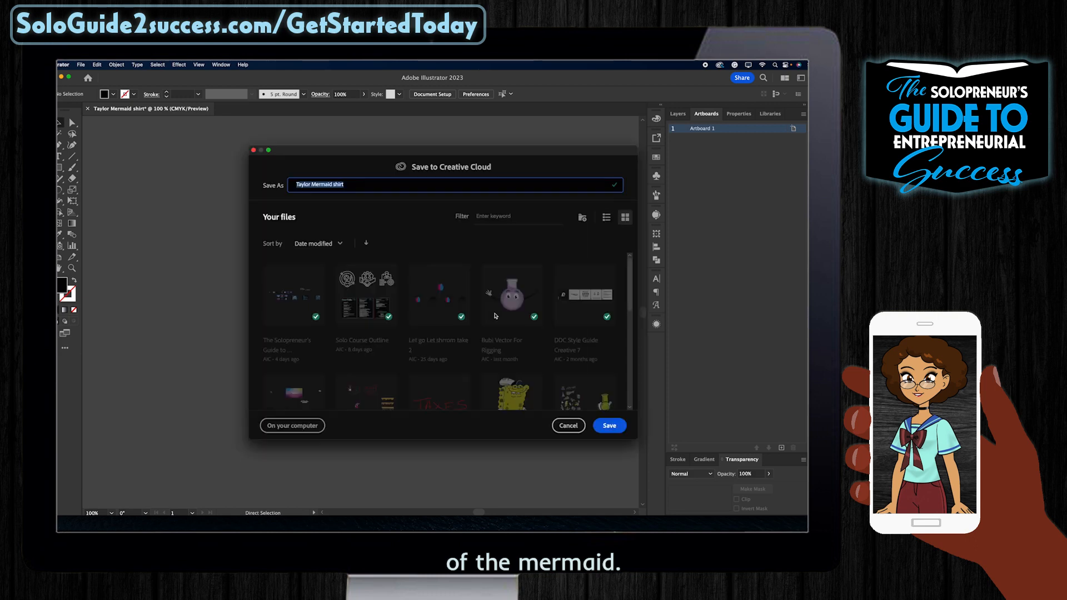
click(304, 427)
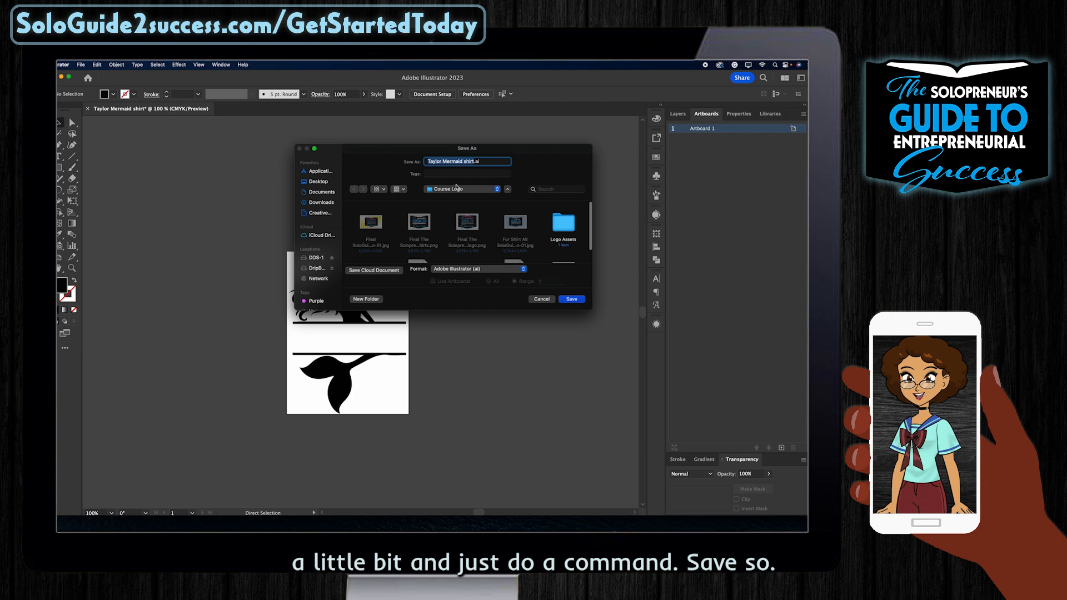
click(456, 188)
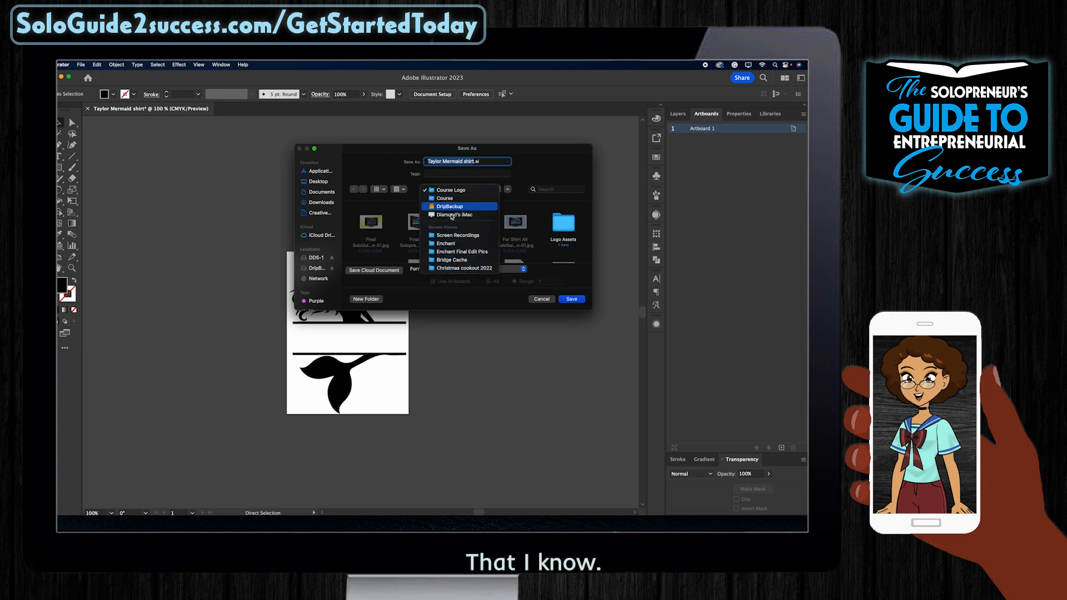
click(451, 207)
double_click(513, 224)
scroll(550, 229, down, 1)
double_click(562, 212)
double_click(444, 222)
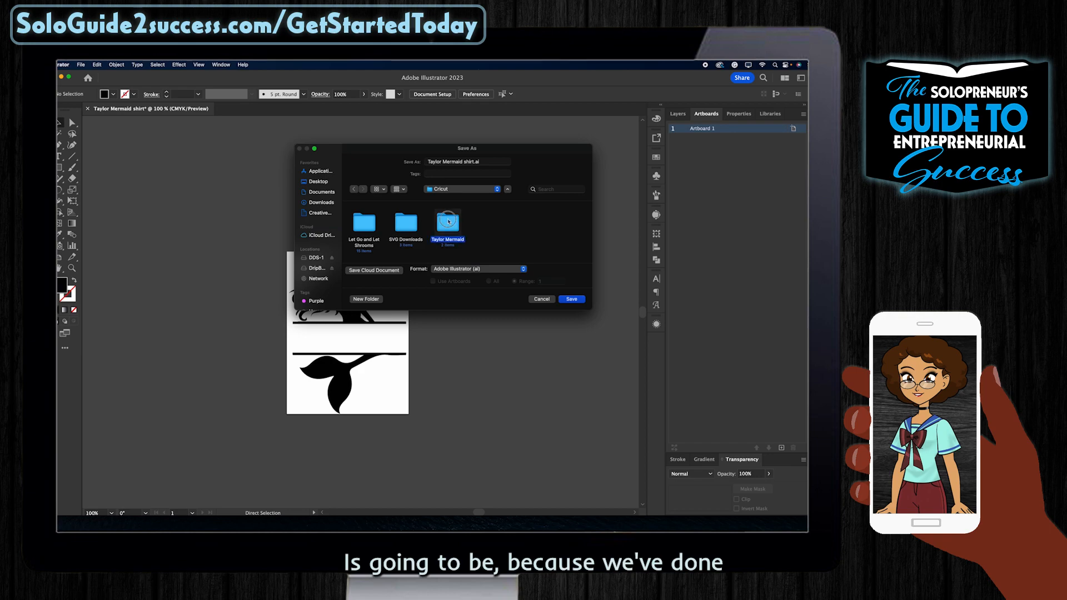
click(570, 302)
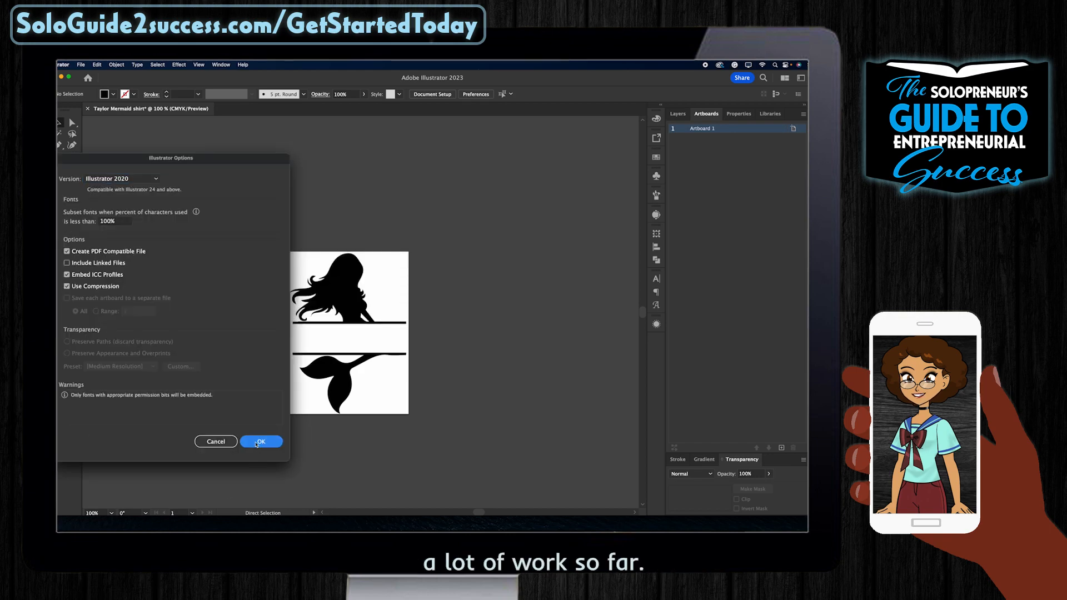
click(256, 444)
click(625, 518)
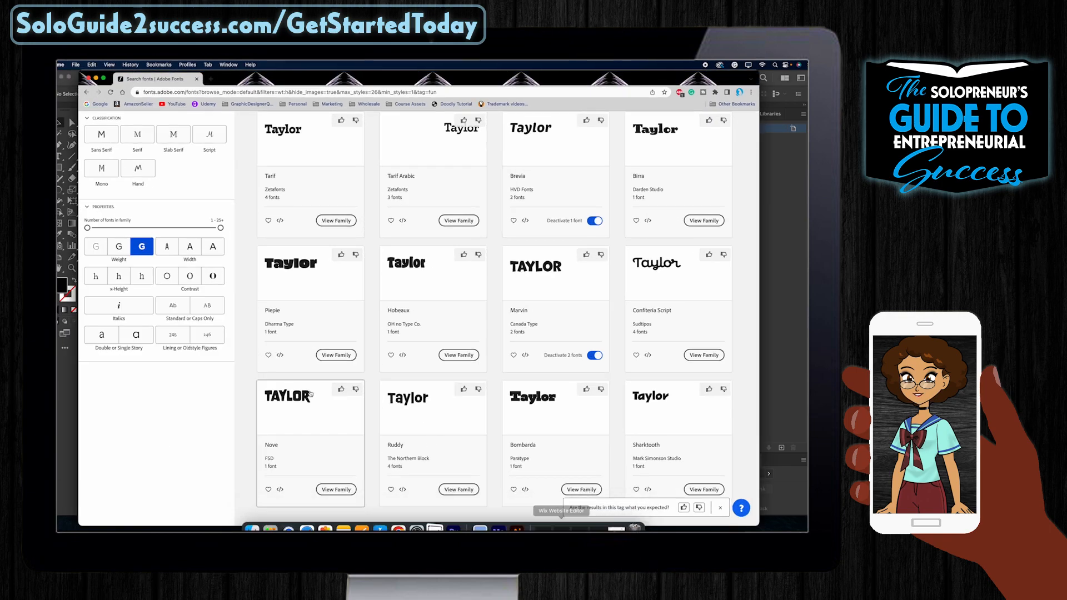
scroll(319, 400, down, 3)
scroll(319, 400, up, 10)
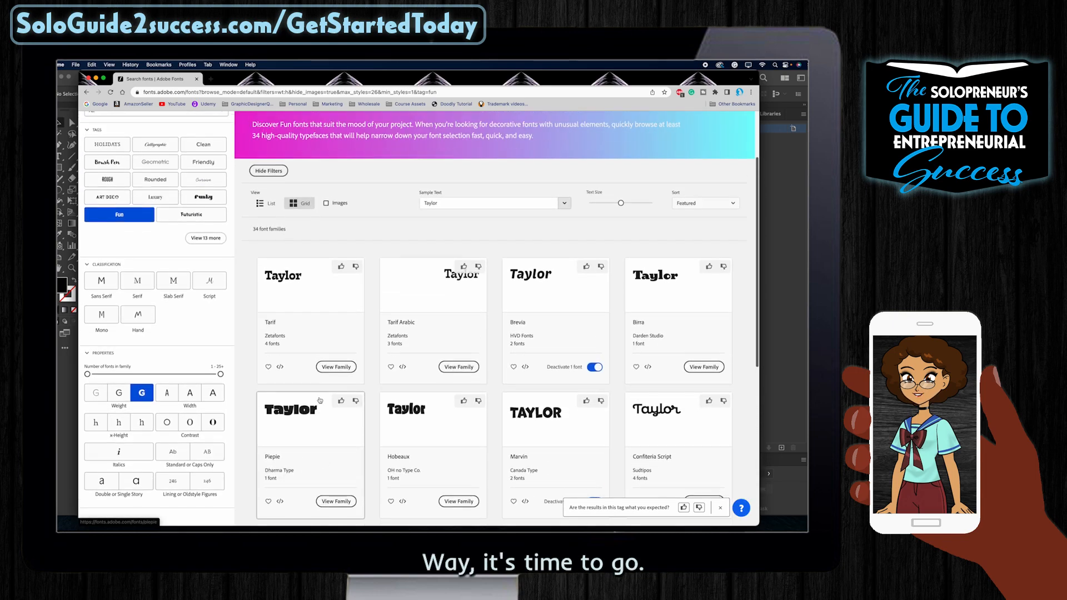
click(191, 270)
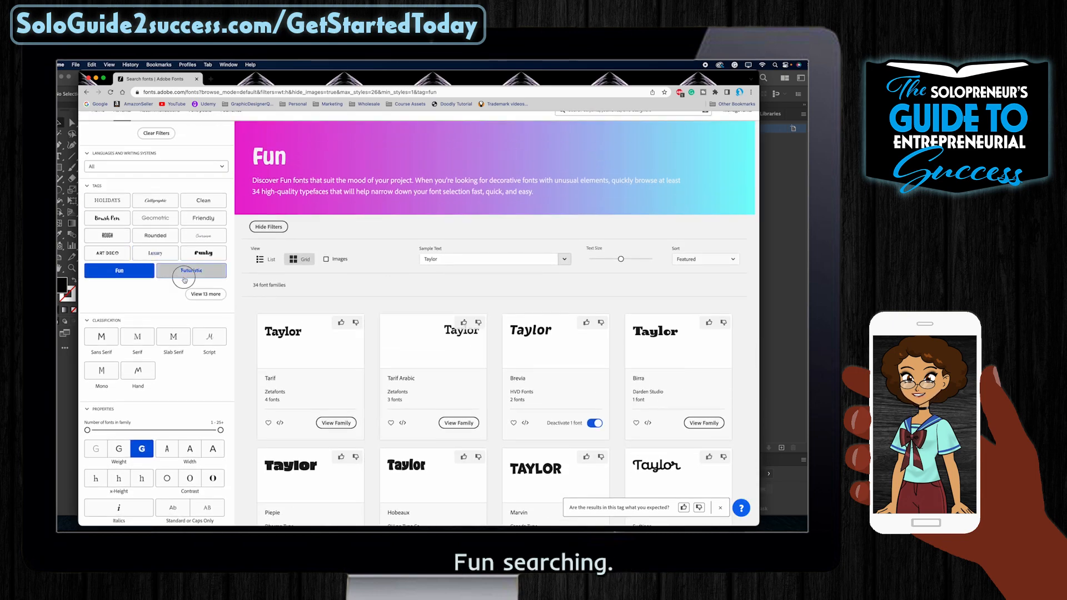
click(205, 294)
click(102, 293)
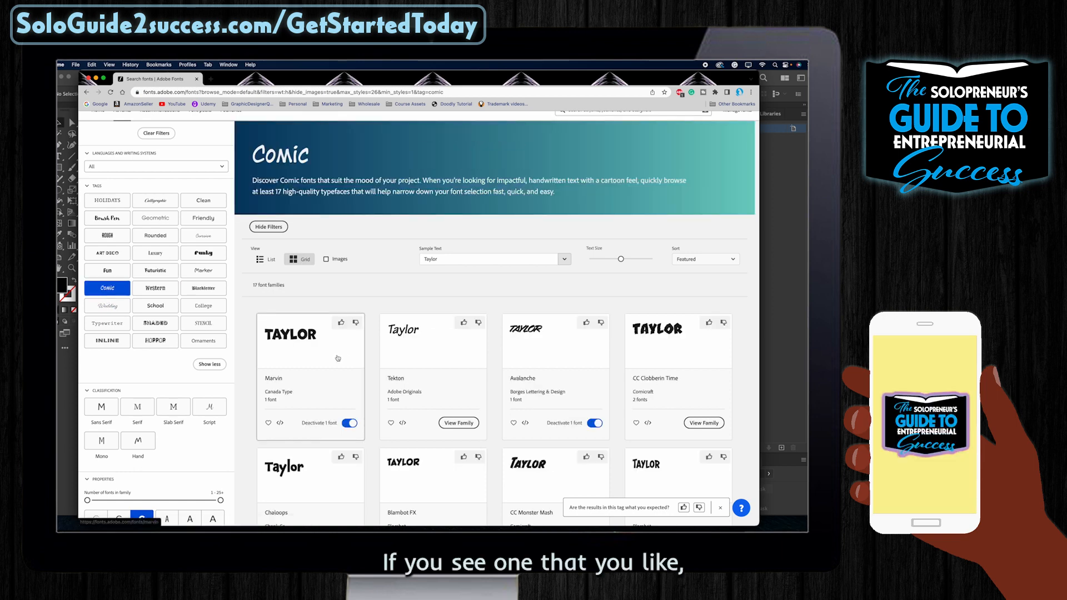
click(108, 271)
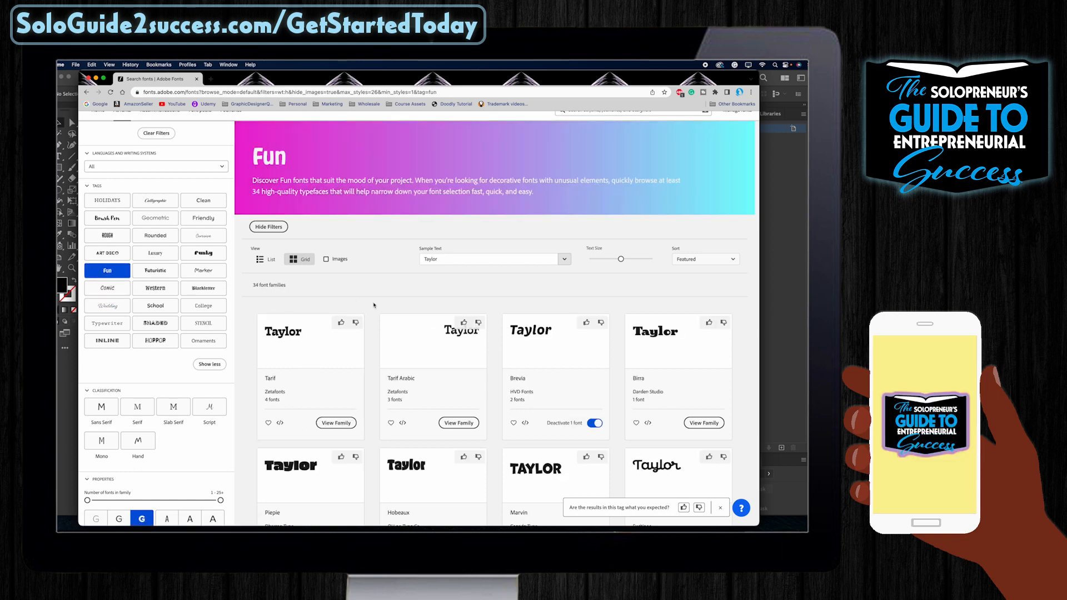
scroll(344, 301, down, 2)
scroll(344, 301, down, 5)
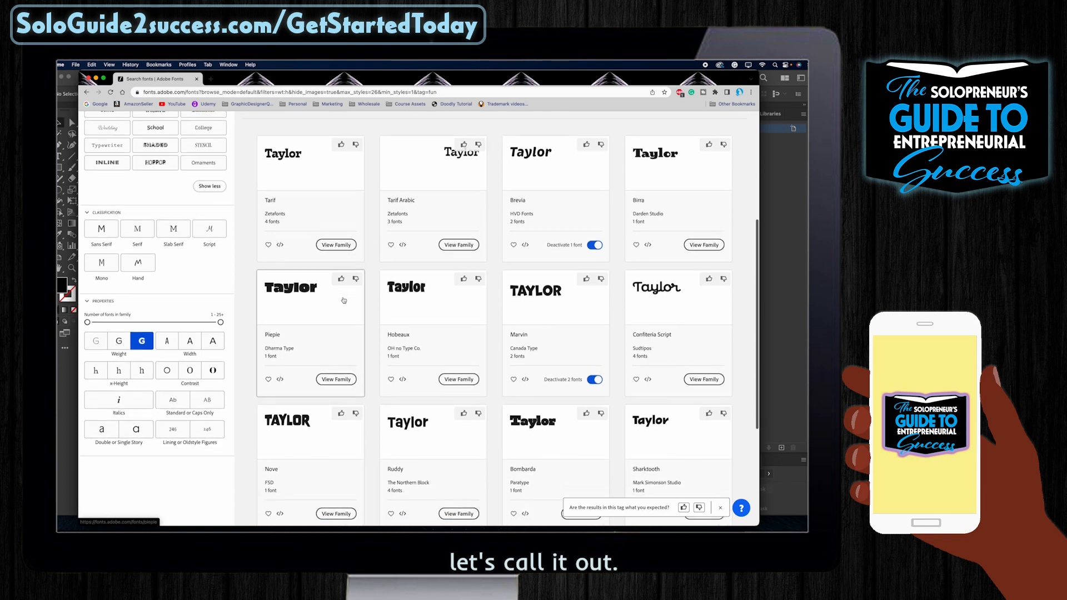
scroll(344, 300, up, 1)
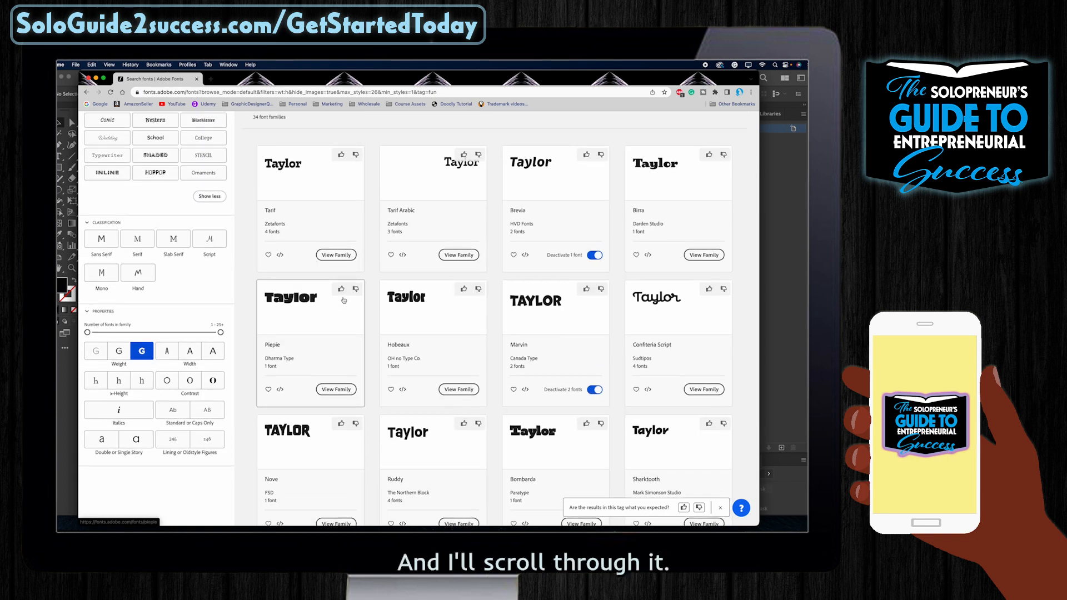
scroll(487, 461, down, 2)
click(494, 450)
scroll(495, 453, down, 3)
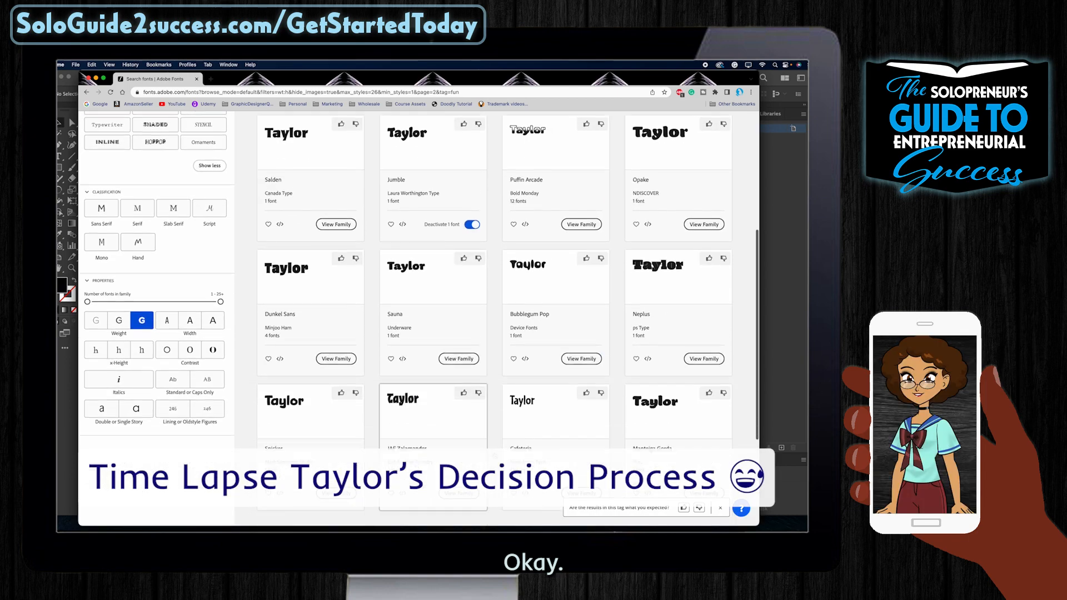
click(506, 451)
scroll(500, 334, up, 2)
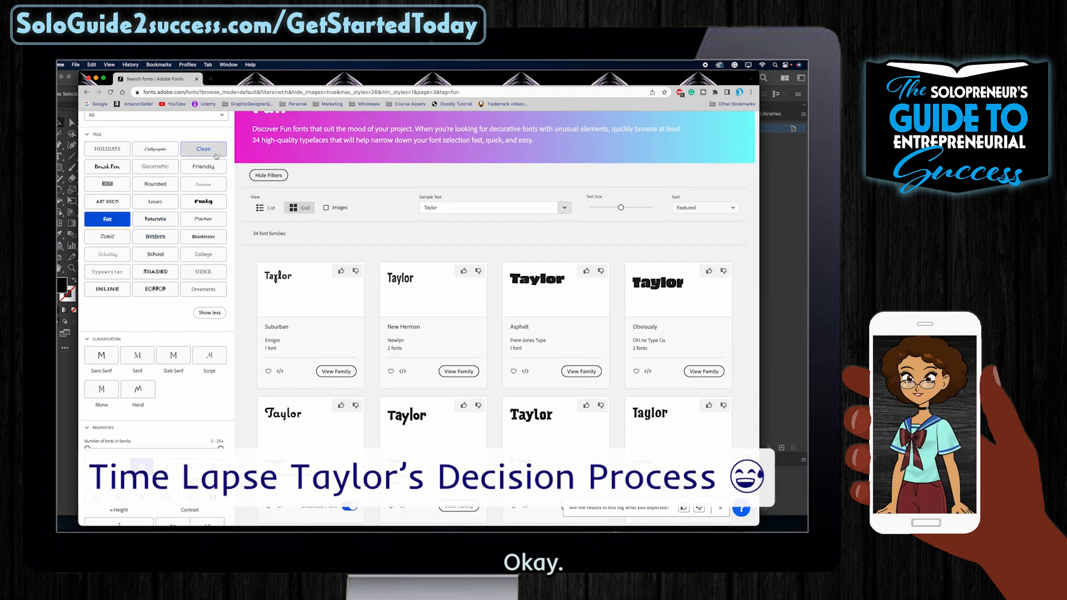
click(204, 201)
click(155, 166)
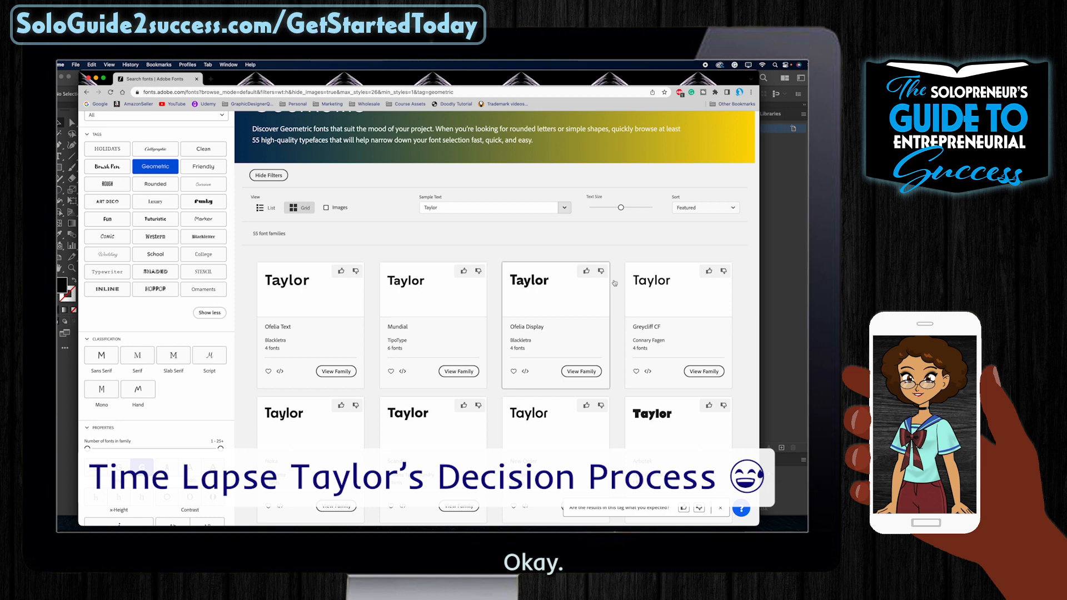
scroll(614, 283, down, 3)
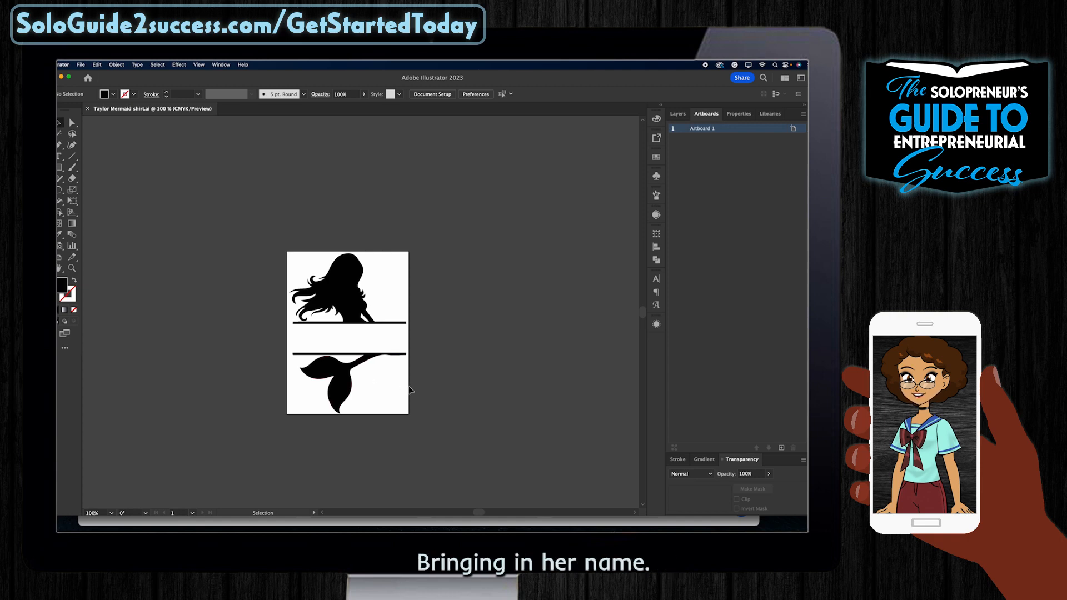
Step: Enter the name Taylor, place it on the artboard, and draw a small triangle
text(Taylor)
key(Return)
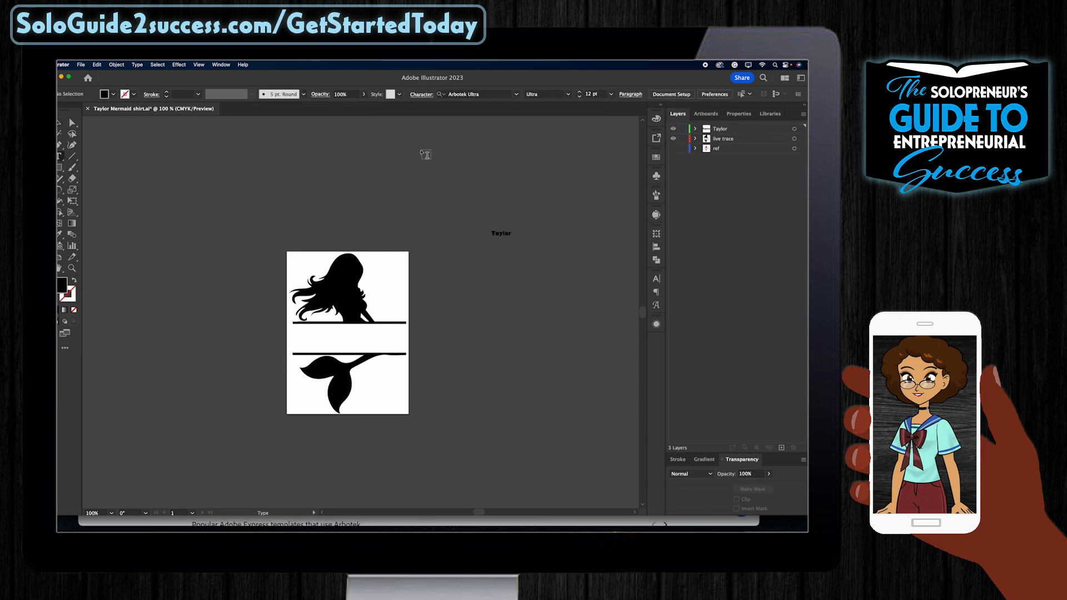
drag(543, 282, 373, 333)
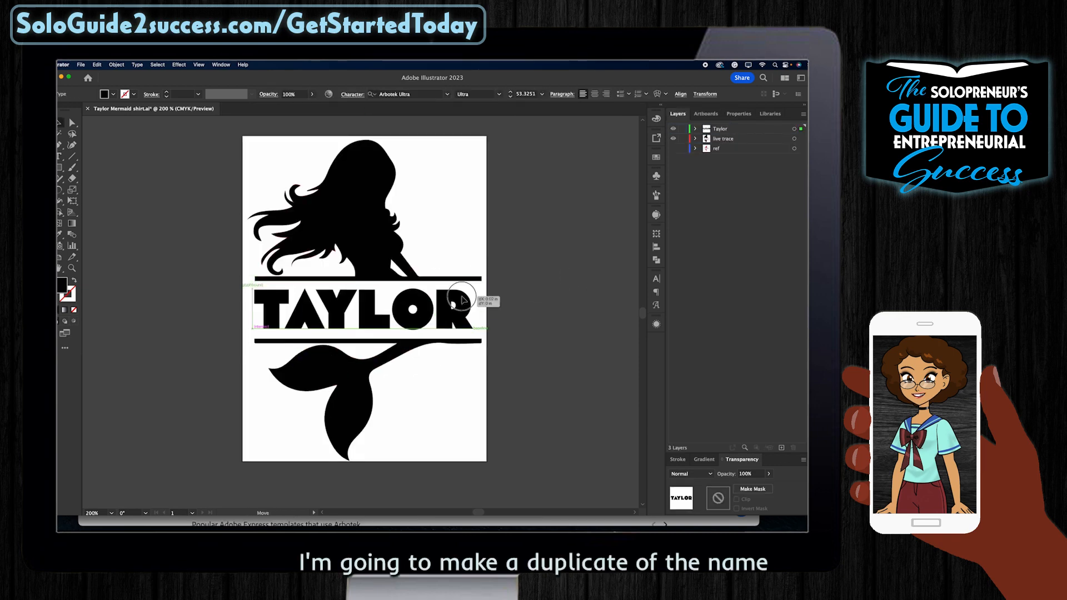
drag(163, 248, 178, 262)
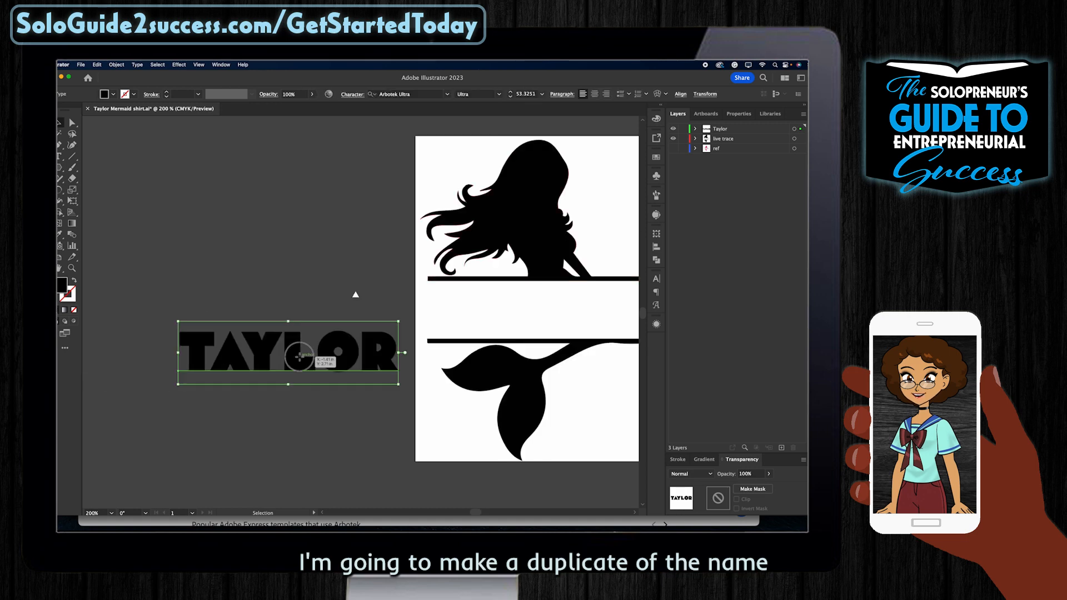
Step: Duplicate TAYLOR and hide the backup copy in the Layers panel
drag(302, 361, 292, 256)
click(271, 360)
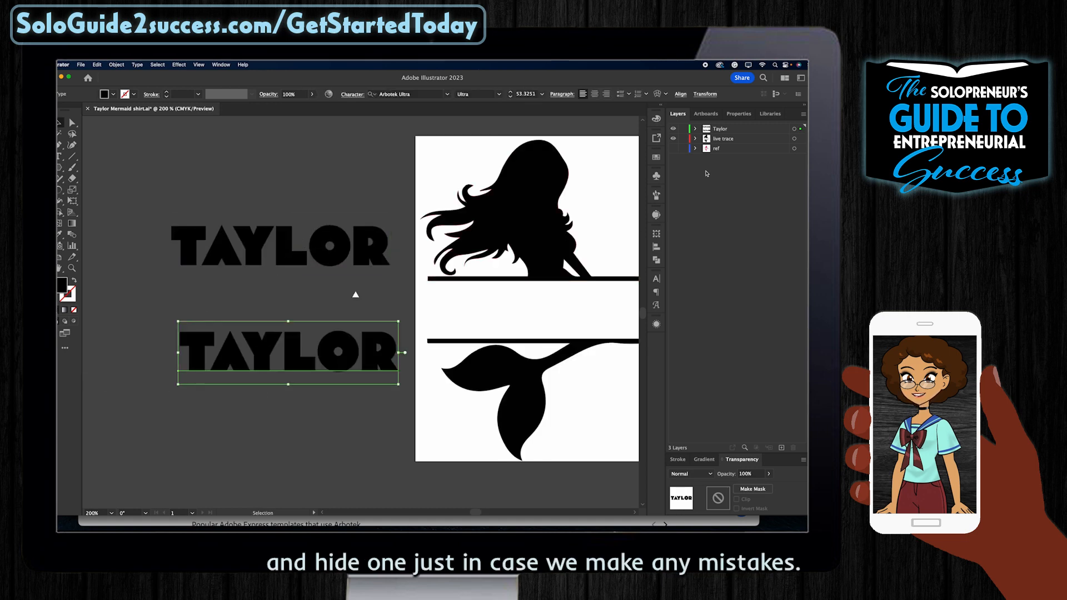
click(695, 129)
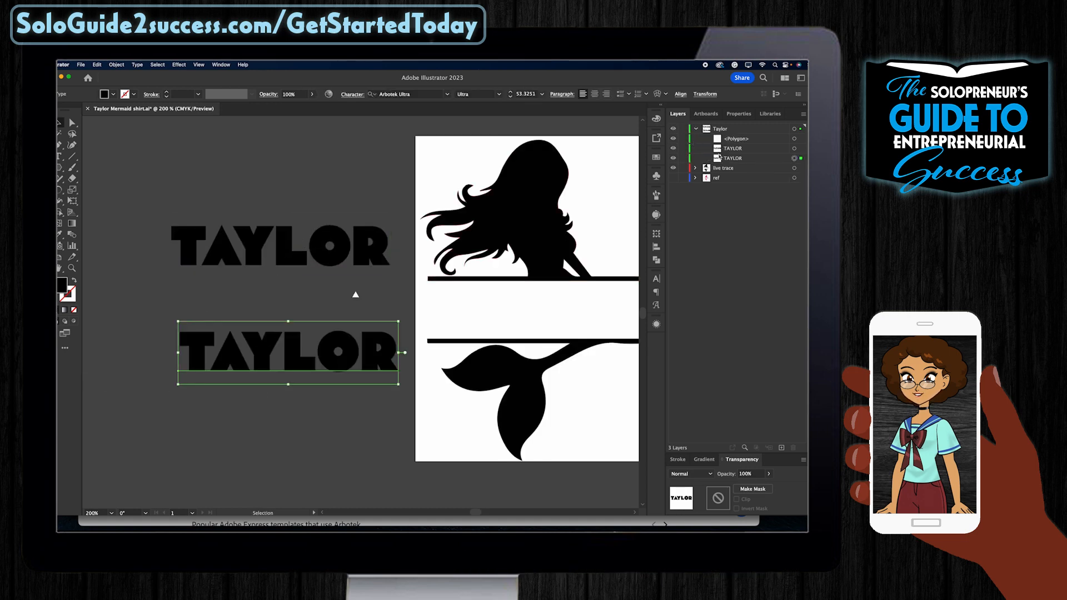
click(673, 158)
click(695, 128)
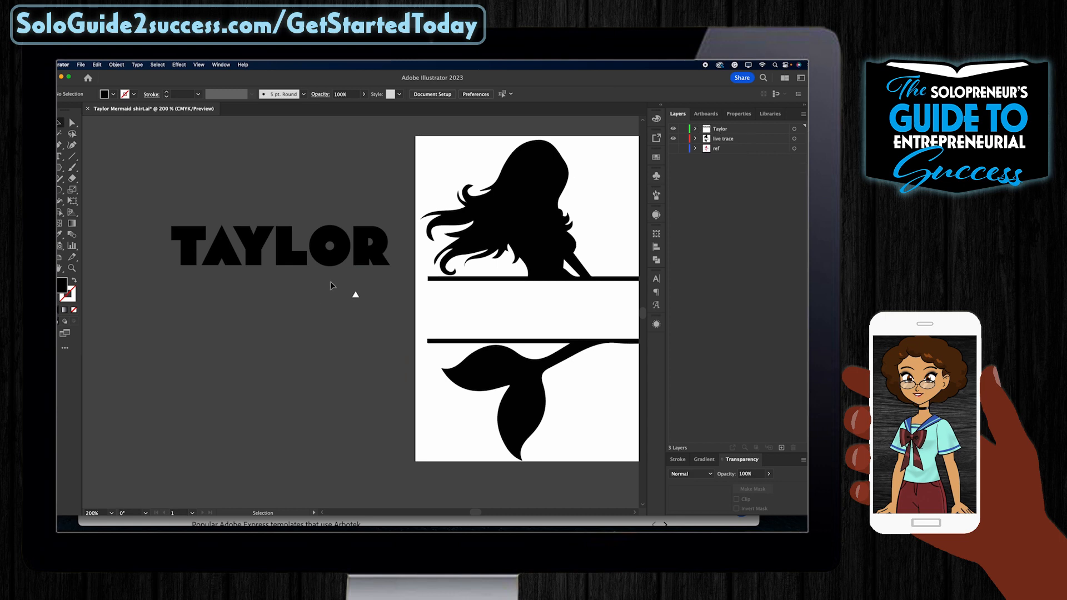
Step: Convert the working TAYLOR text to outlines and move the white triangle onto its A
click(273, 253)
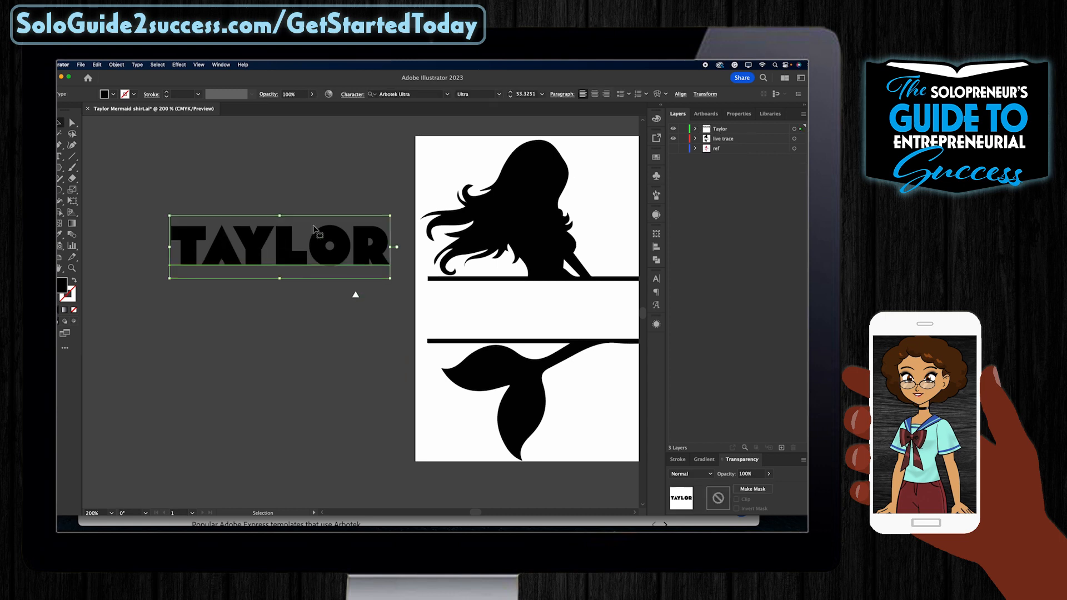
click(116, 65)
mouse_move(138, 65)
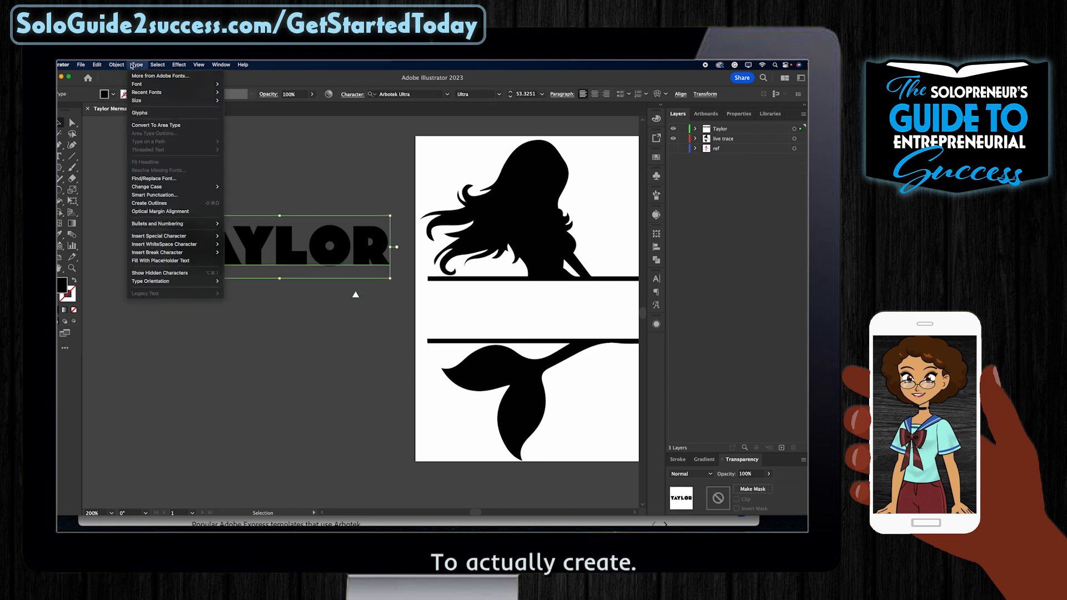
click(151, 203)
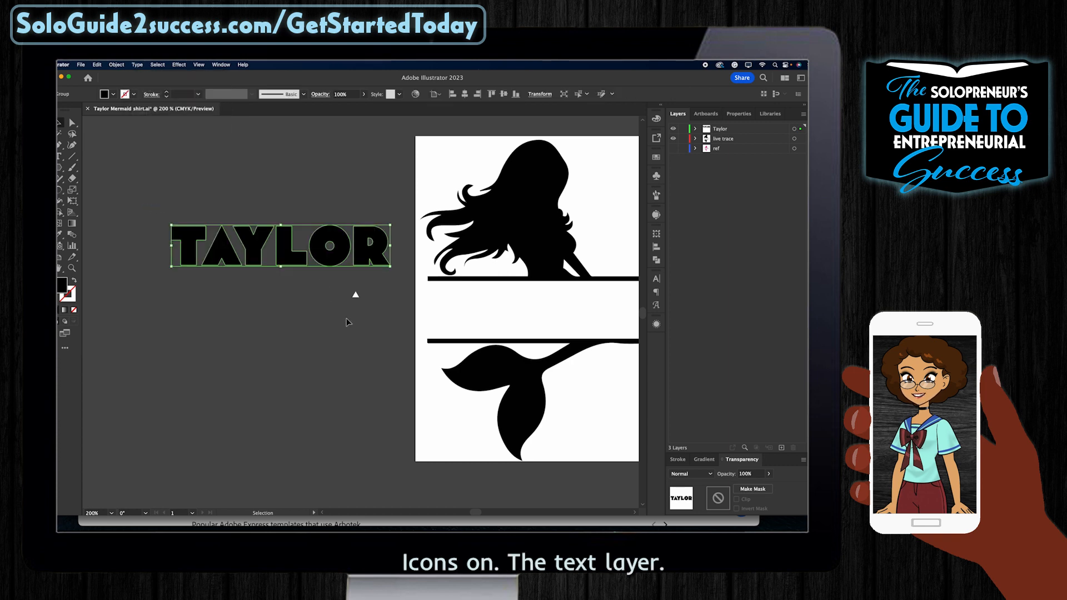
click(356, 296)
drag(356, 296, 221, 248)
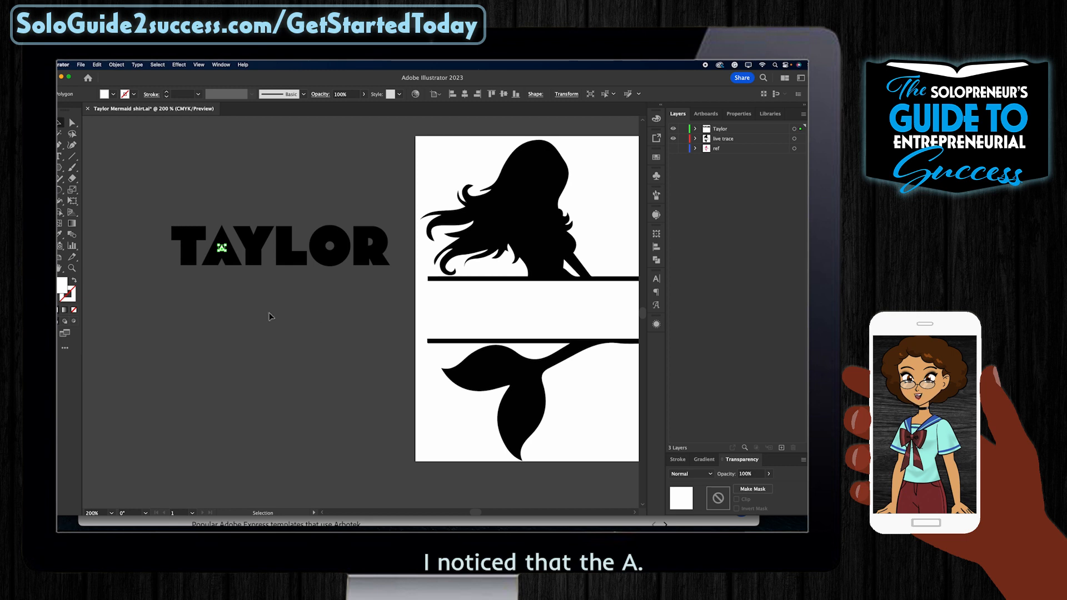
Step: Check the triangle sits inside the A, then lasso-select the A and triangle together
click(222, 305)
key(a)
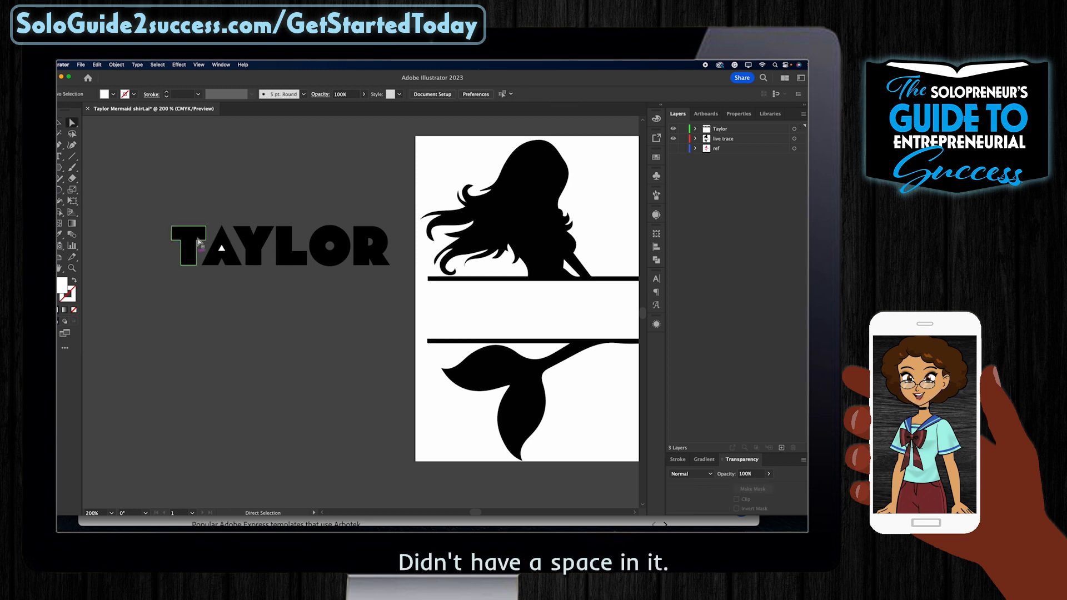
click(224, 256)
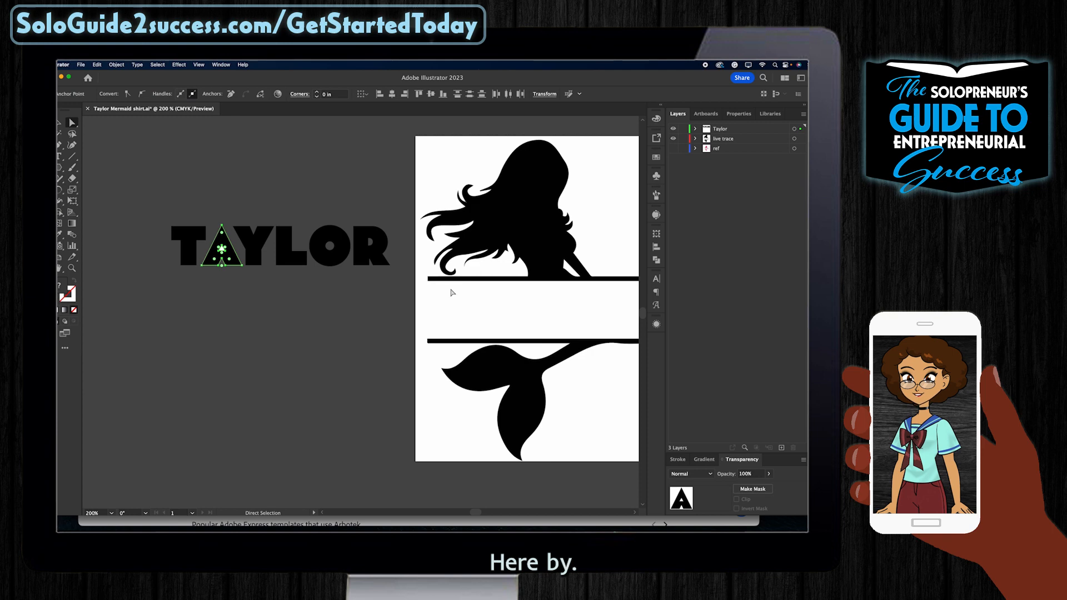
click(255, 318)
key(q)
mouse_move(223, 217)
mouse_down()
mouse_move(204, 222)
mouse_move(196, 242)
mouse_move(211, 257)
mouse_move(208, 244)
mouse_move(207, 275)
mouse_move(243, 268)
mouse_move(214, 210)
mouse_up()
Step: Divide the A with the triangle using Pathfinder and delete the triangle piece
key(v)
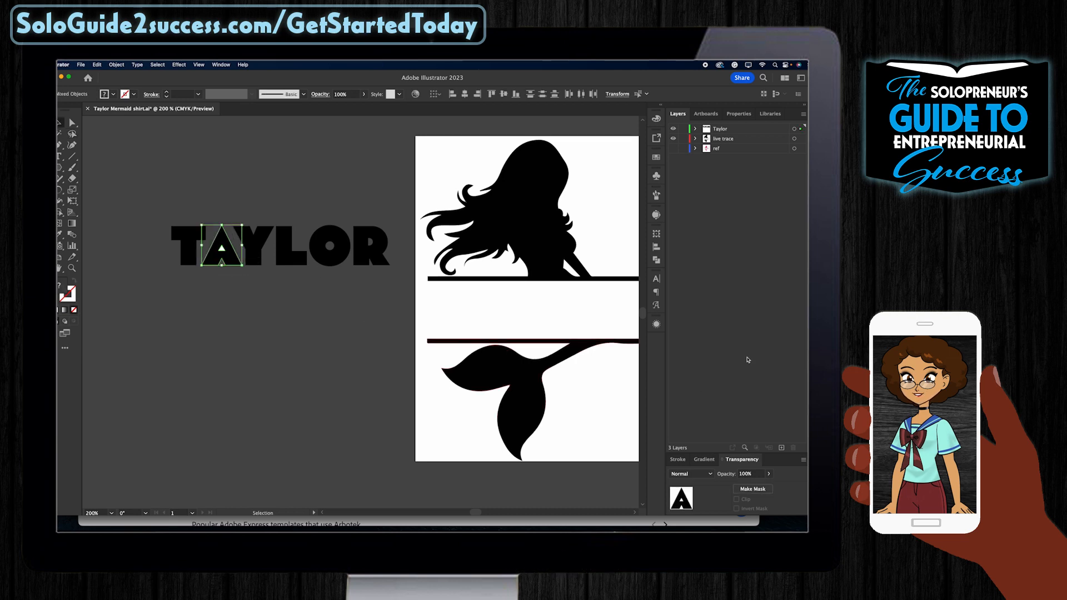
click(656, 259)
click(544, 277)
click(243, 345)
key(a)
click(221, 248)
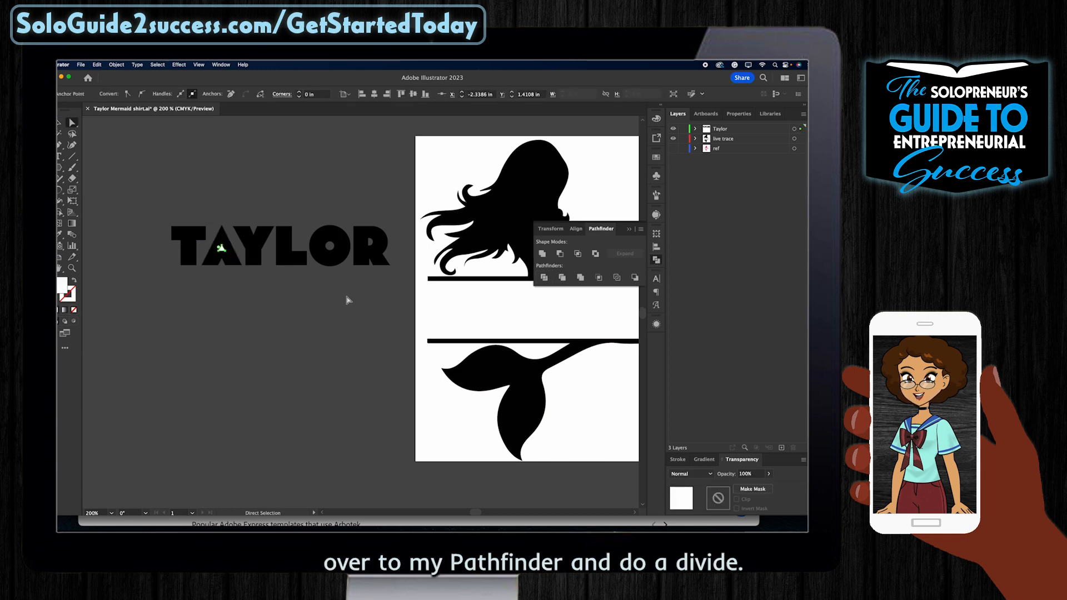
key(Delete)
Step: Delete the leftover stray point at the A's apex and zoom back out to the whole name
click(376, 307)
scroll(376, 307, left, 3)
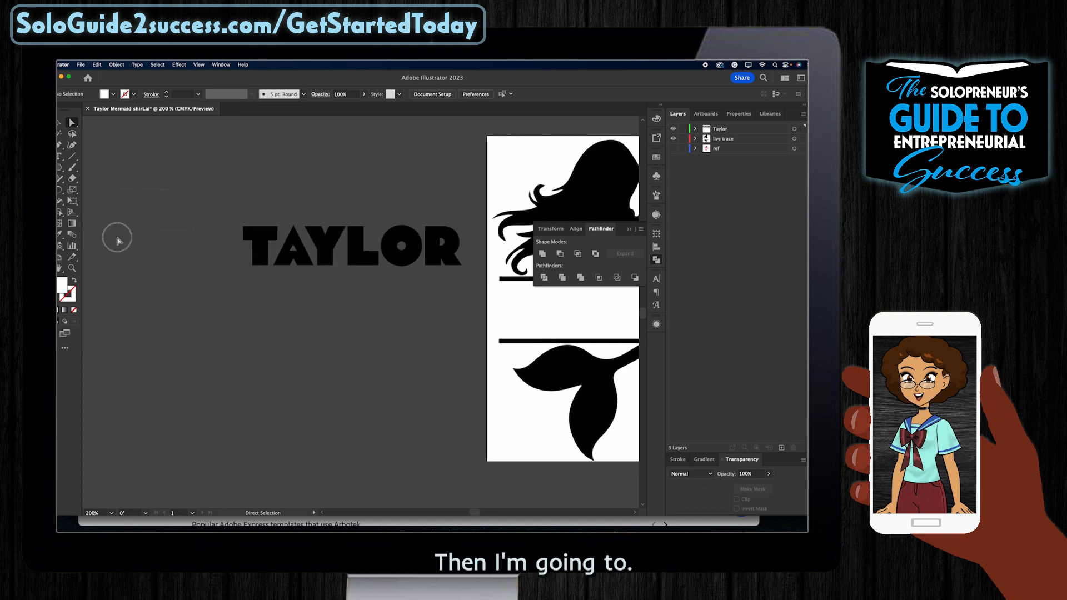
click(293, 248)
scroll(296, 251, up, 6)
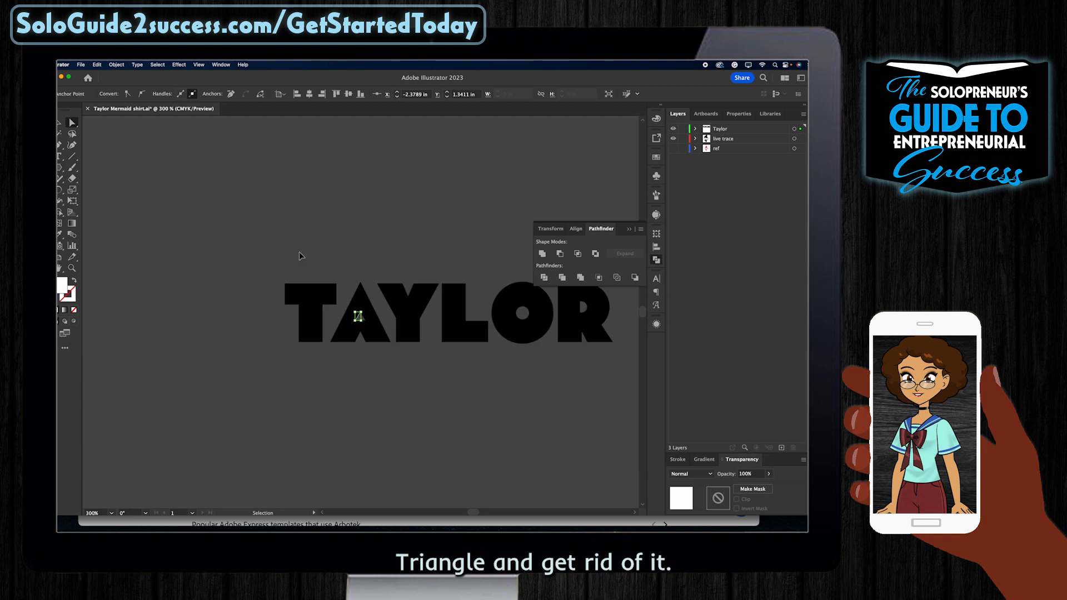
key(a)
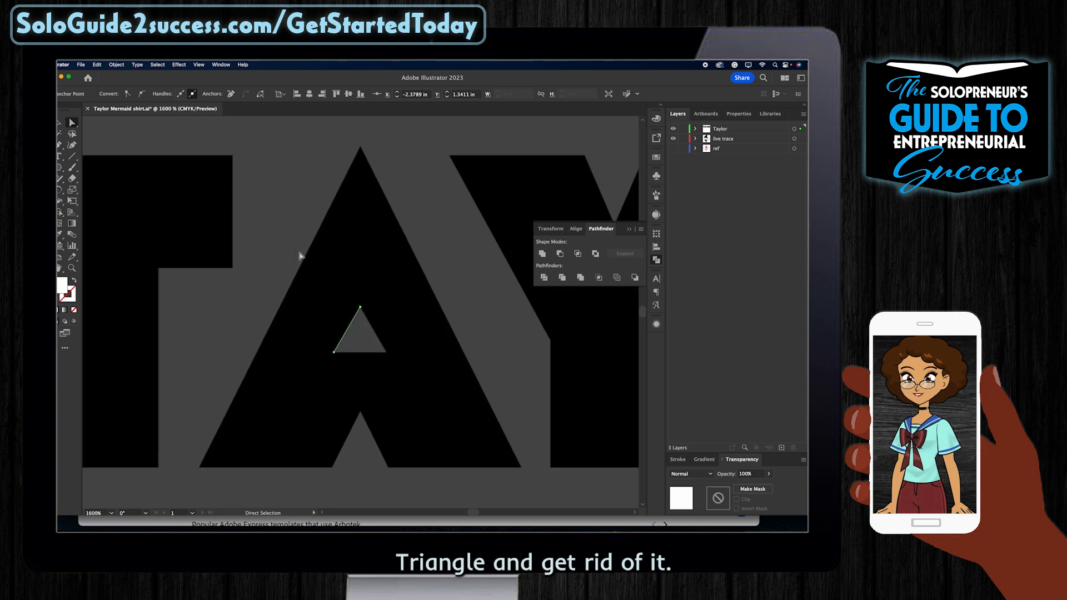
key(Delete)
key(v)
key(super+minus)
key(super+minus)
key(super+minus)
key(super+minus)
key(super+minus)
key(super+minus)
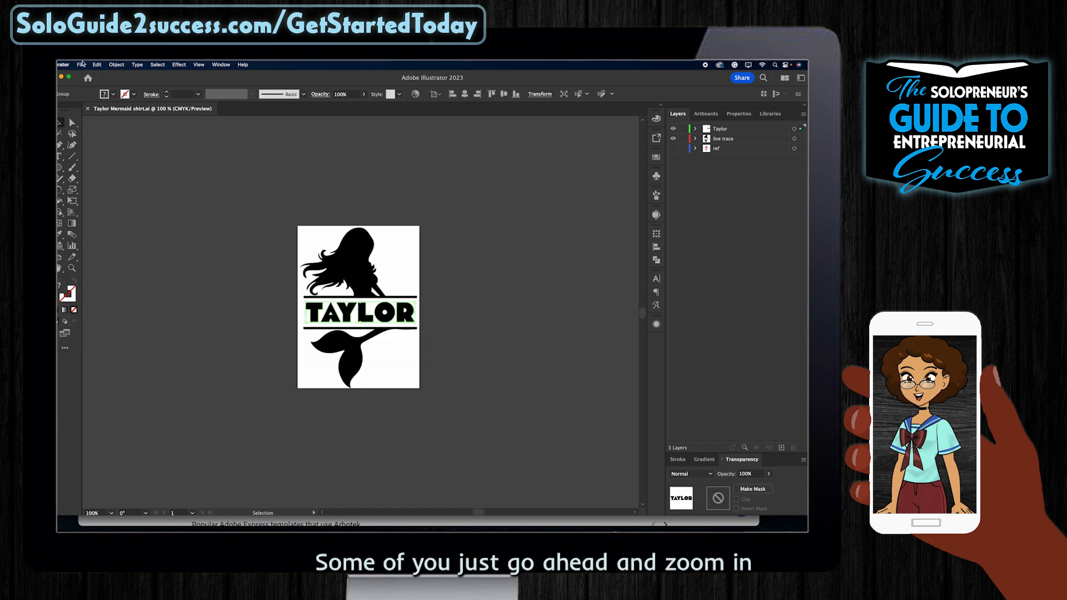
Step: Export the design as Taylor Mermaid shirt.svg in SVG format using artboards
click(82, 64)
mouse_move(93, 234)
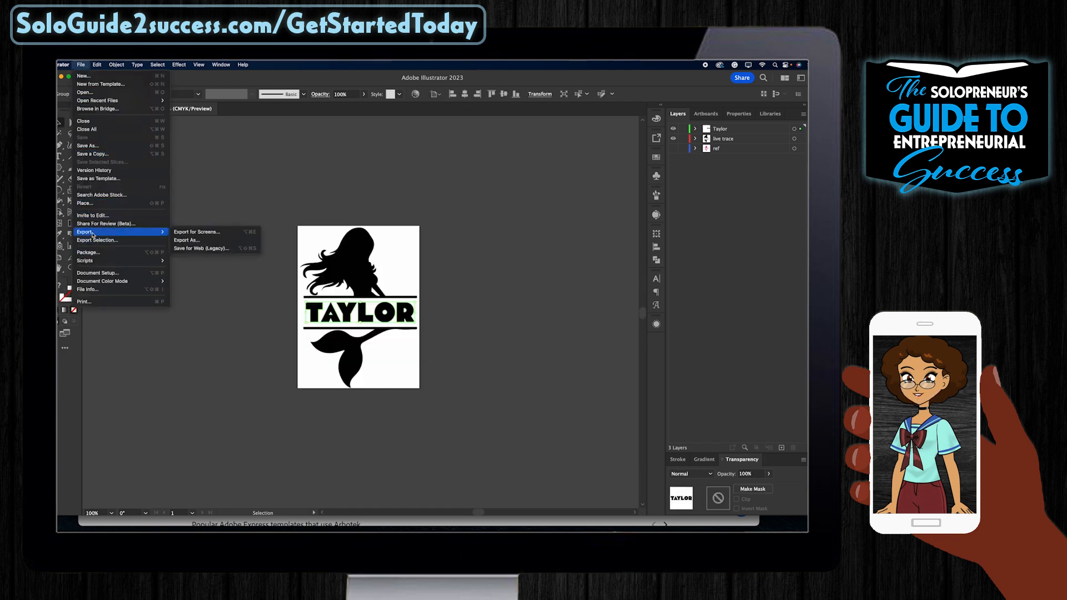
click(195, 242)
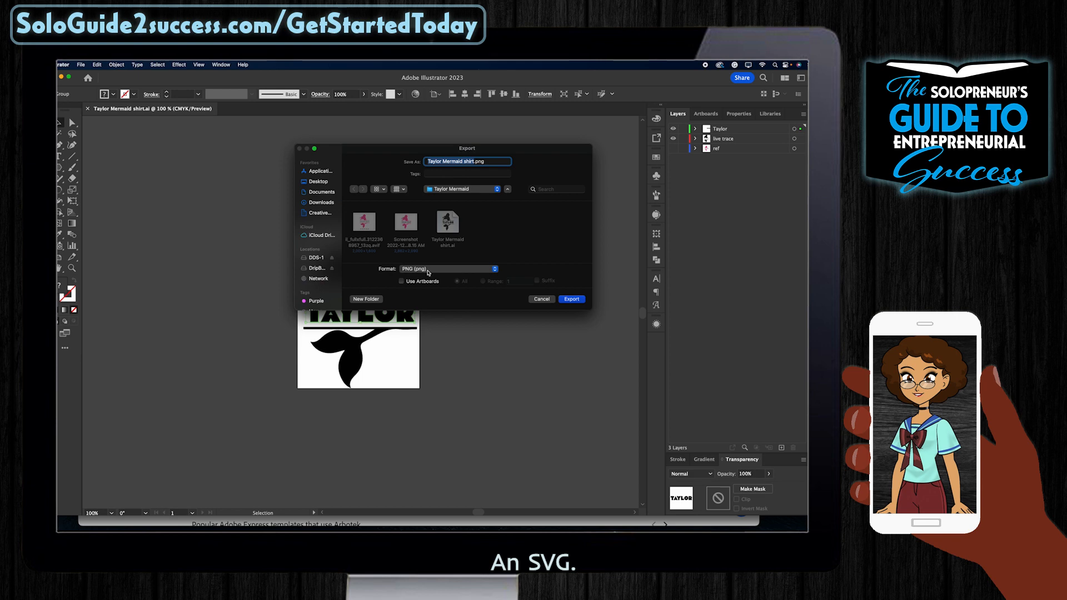
click(429, 272)
click(424, 337)
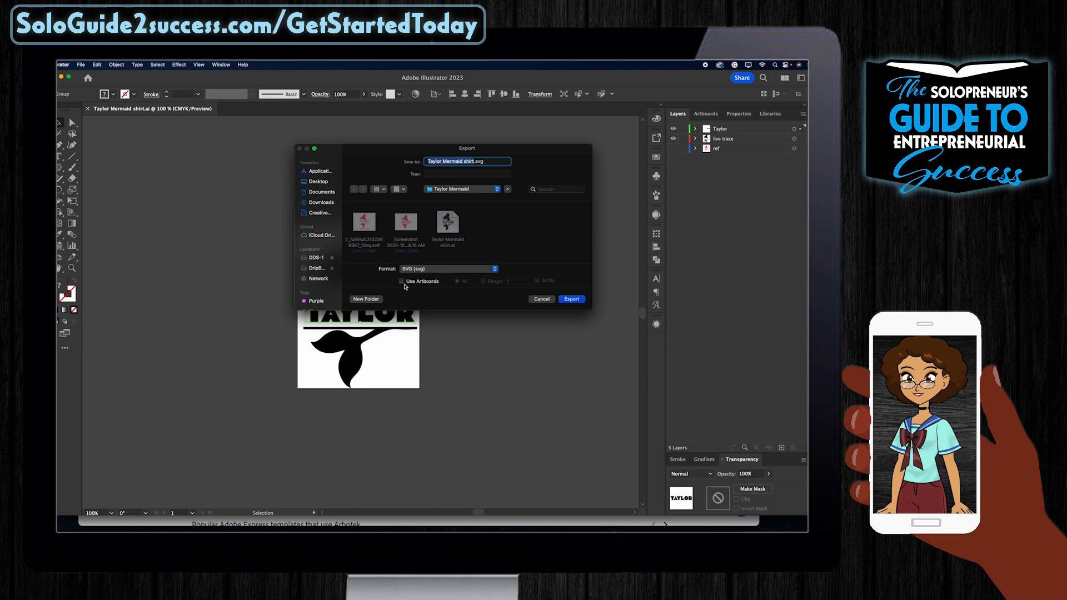
click(573, 300)
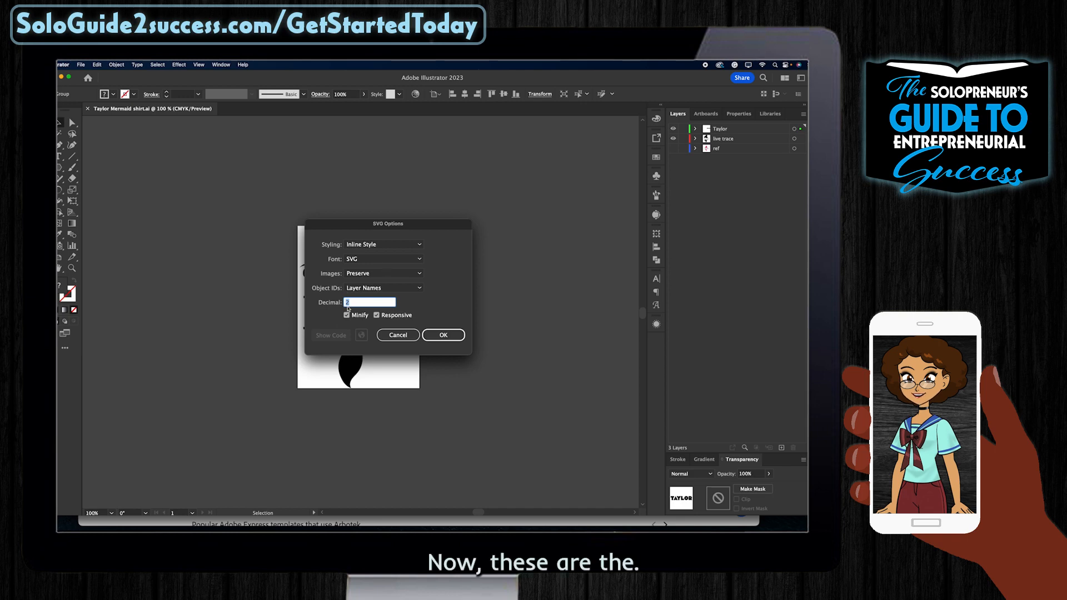
Step: Accept SVG Options with Inline Style, SVG fonts and Preserve images
click(389, 244)
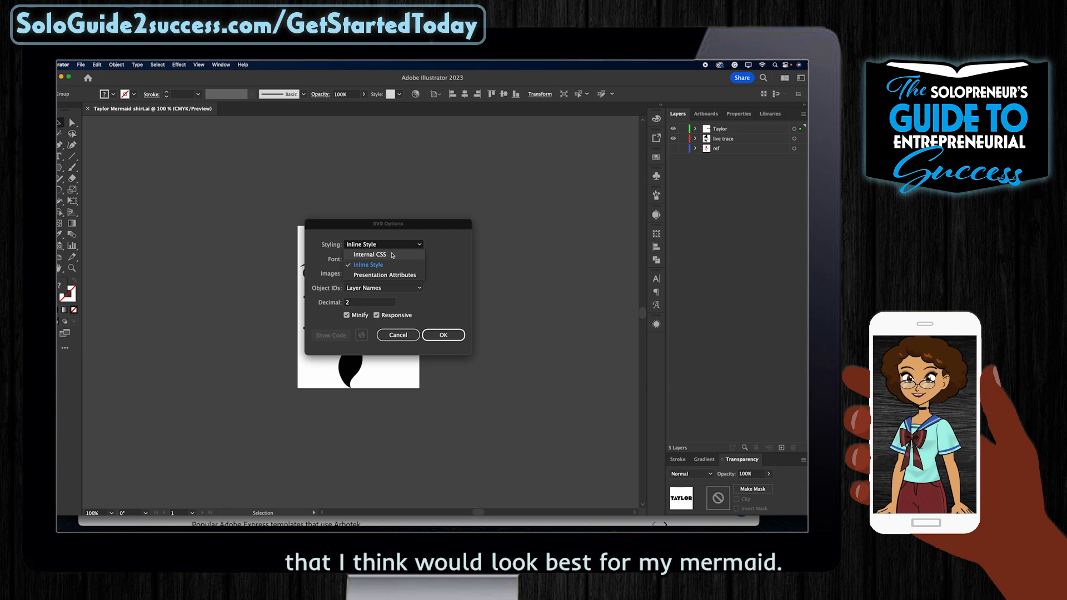
click(452, 277)
click(377, 261)
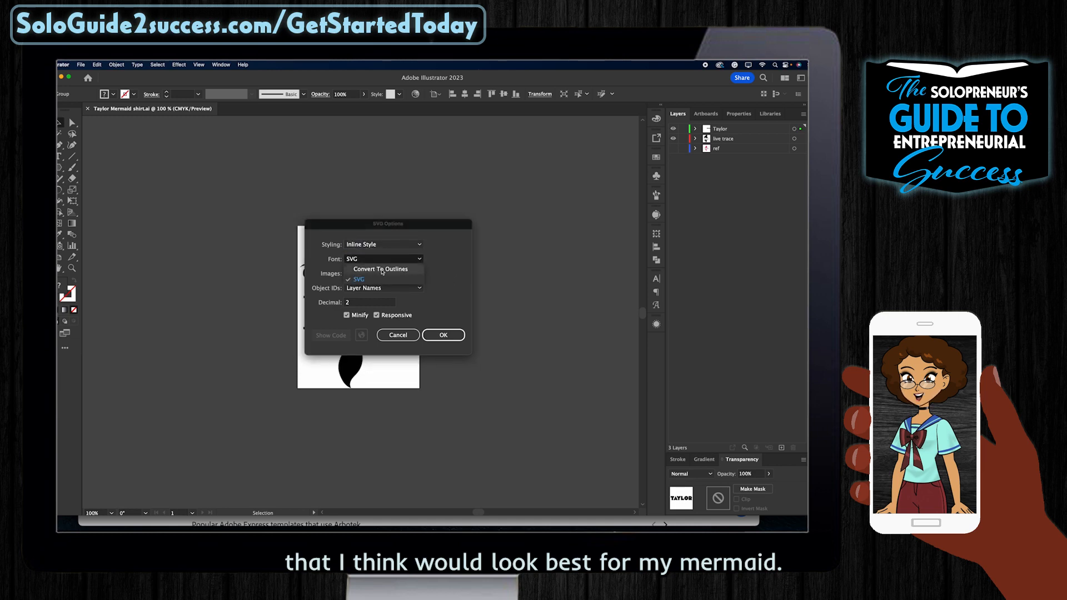
click(383, 270)
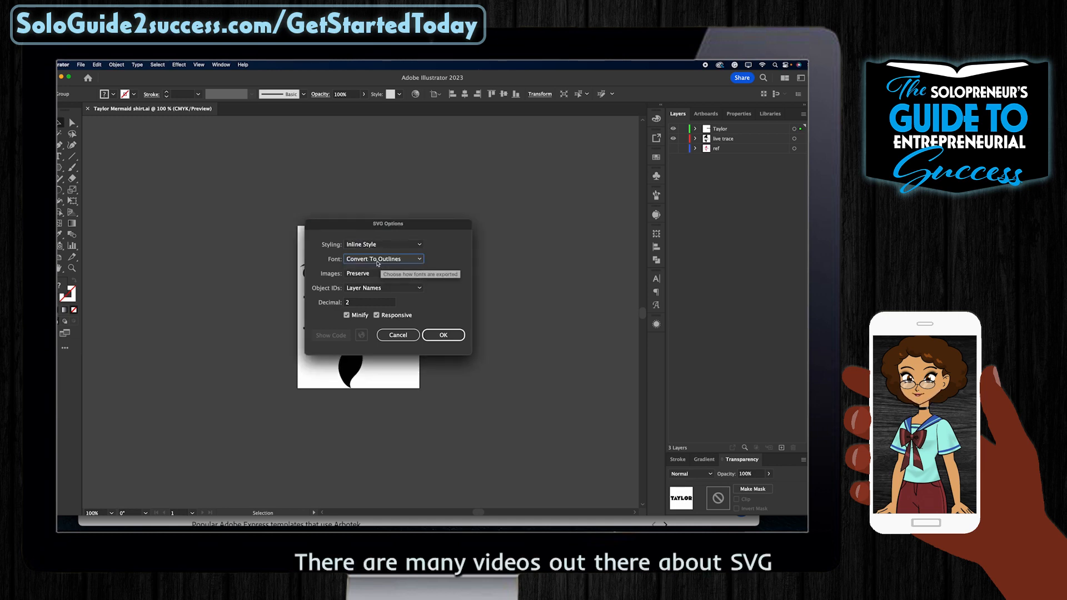
click(376, 260)
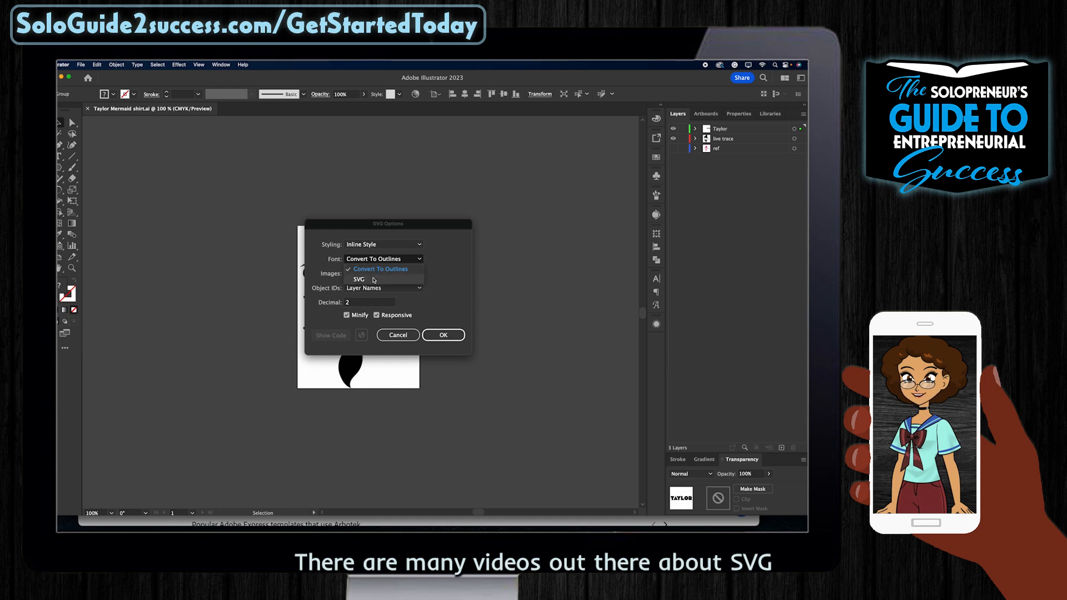
click(374, 279)
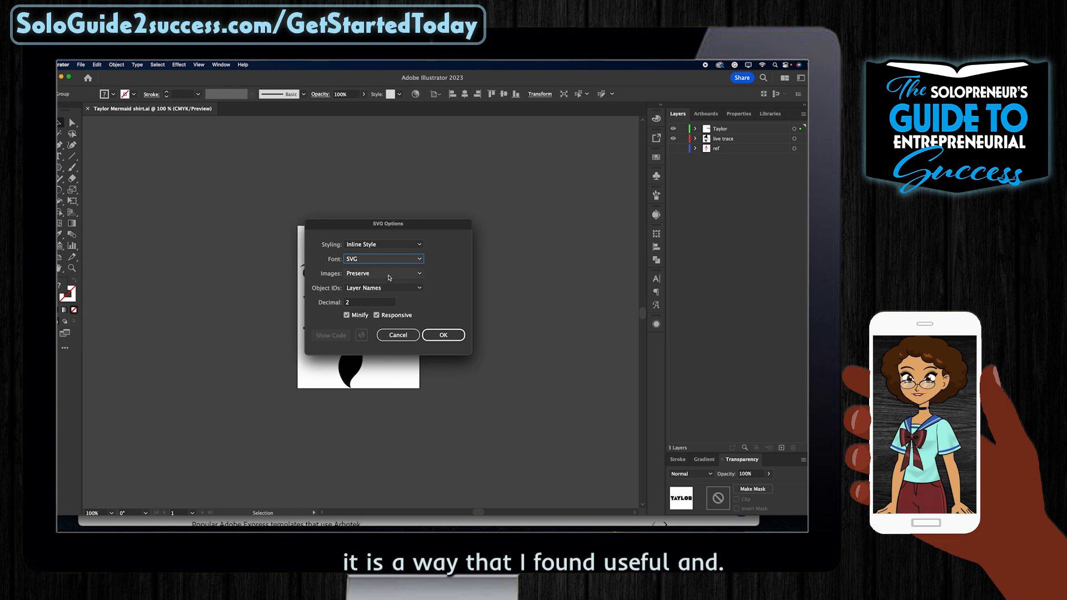
click(390, 277)
click(390, 277)
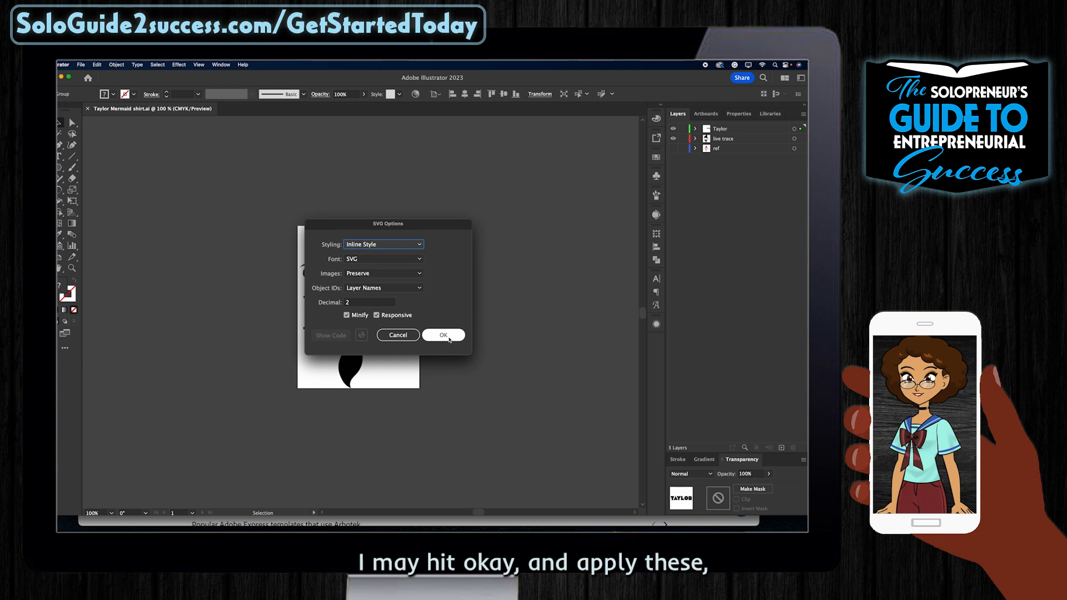
click(443, 335)
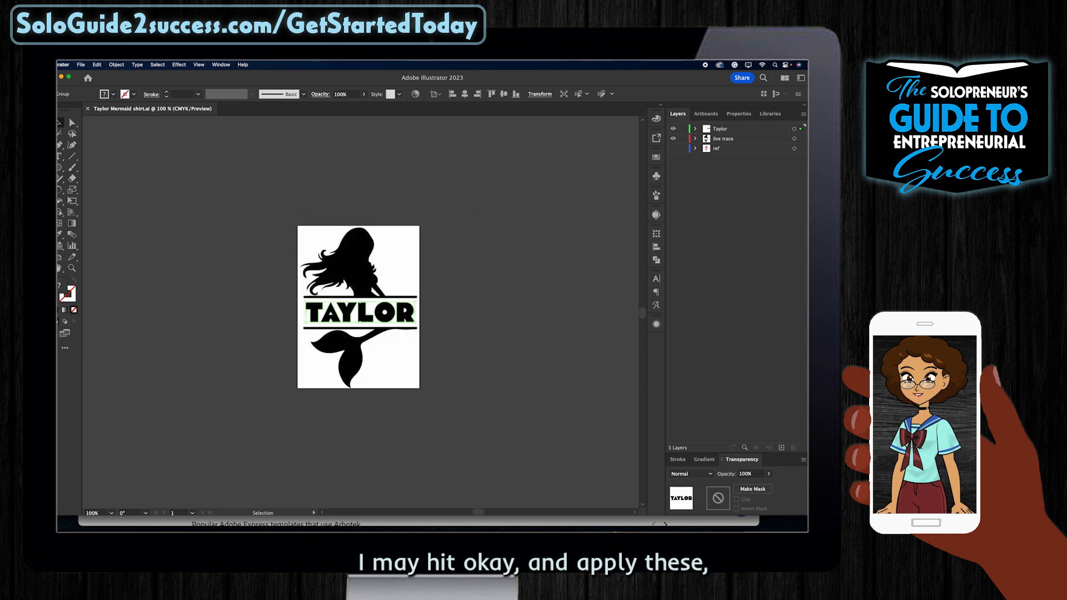
Step: Open the exported SVG and check the mermaid and TAYLOR lettering are separate pieces
key(super+Tab)
double_click(620, 229)
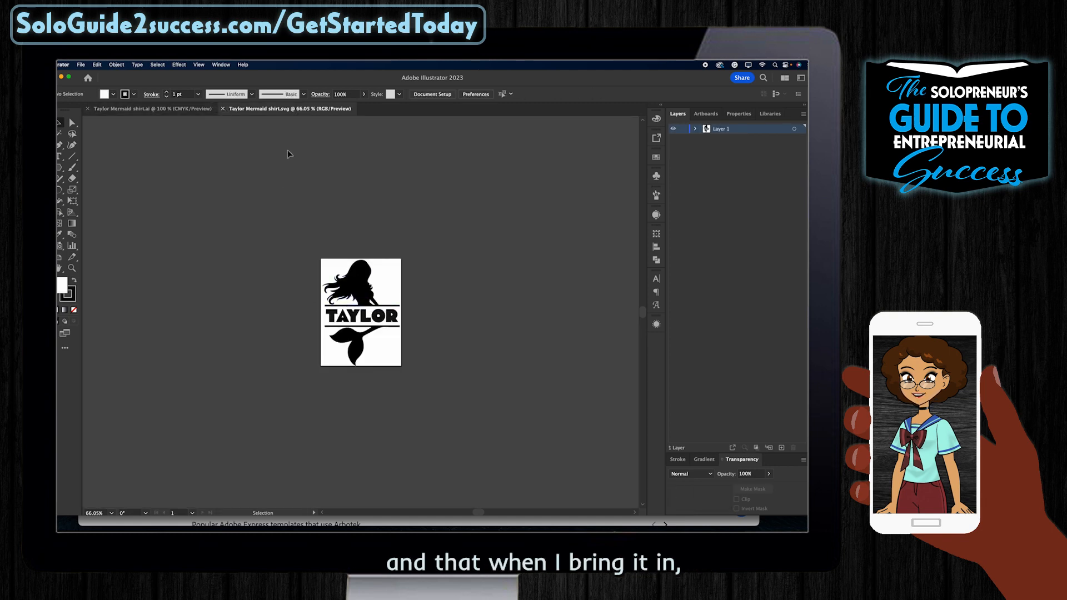
click(366, 306)
click(353, 320)
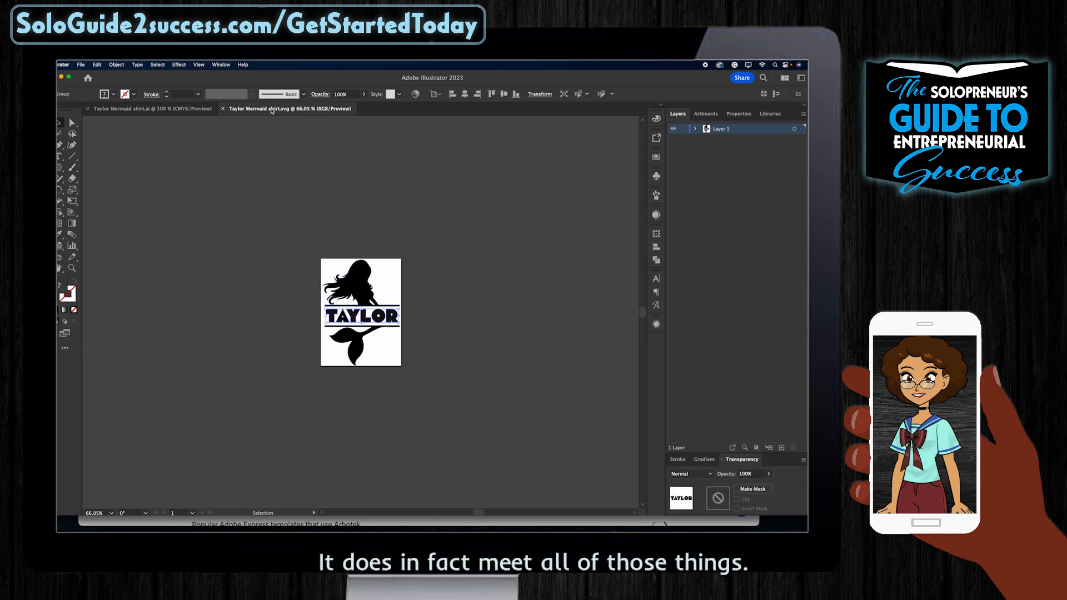
Step: Close both mermaid documents and launch Cricut Design Space
click(223, 109)
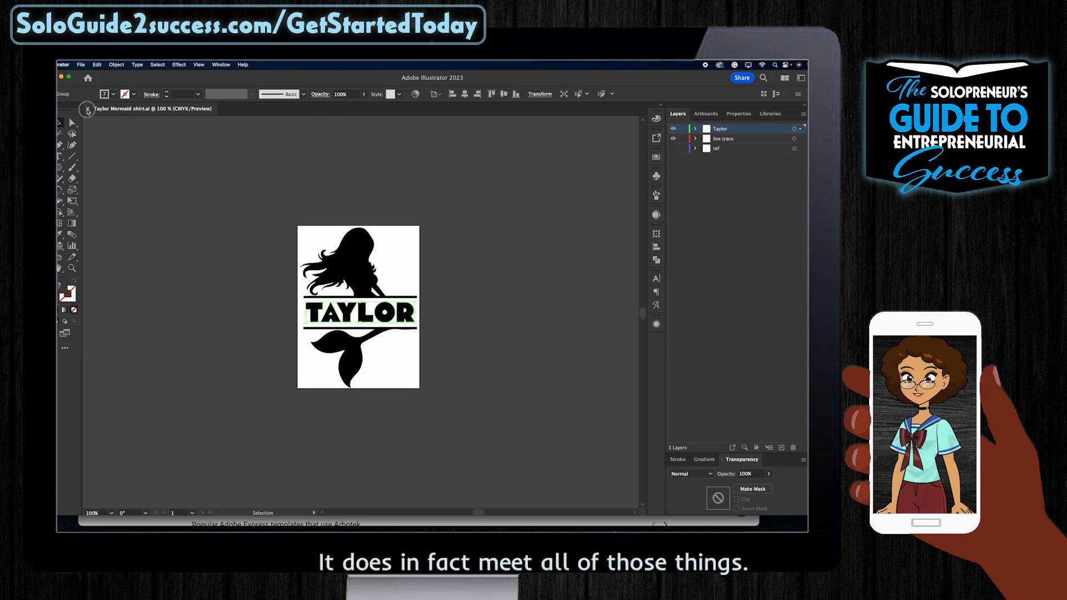
click(87, 109)
click(511, 517)
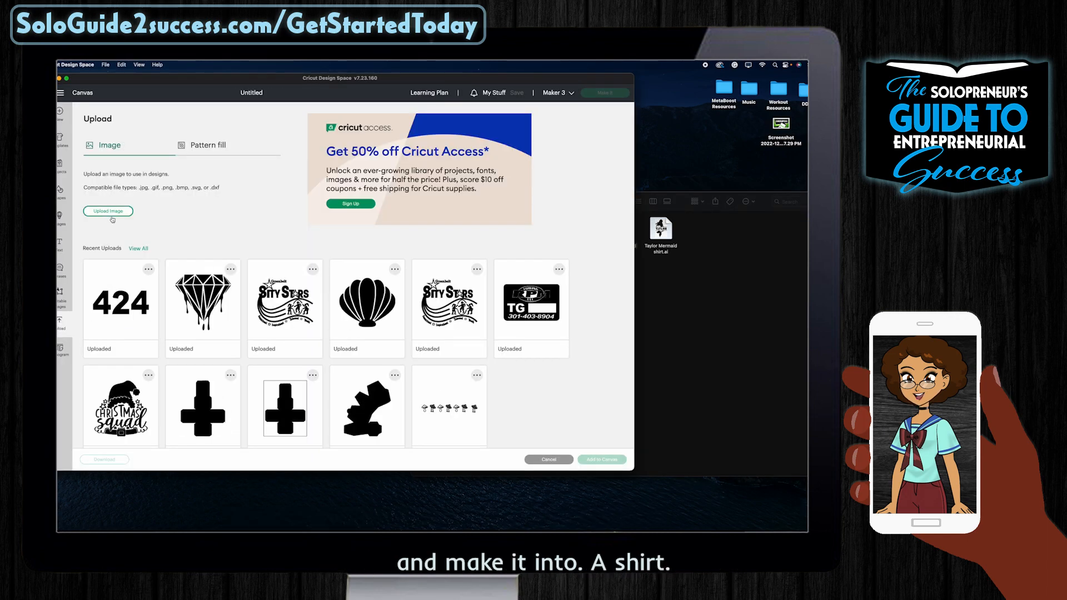
Step: Upload the exported Taylor Mermaid shirt SVG from Finder into Cricut Design Space's upload area
click(111, 215)
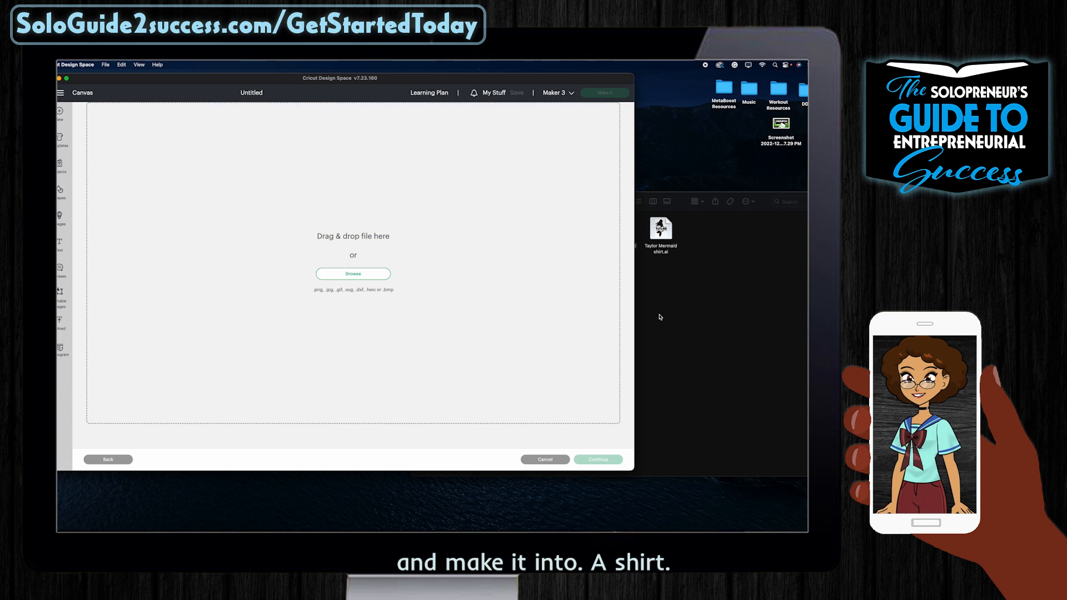
click(778, 272)
drag(620, 231, 356, 214)
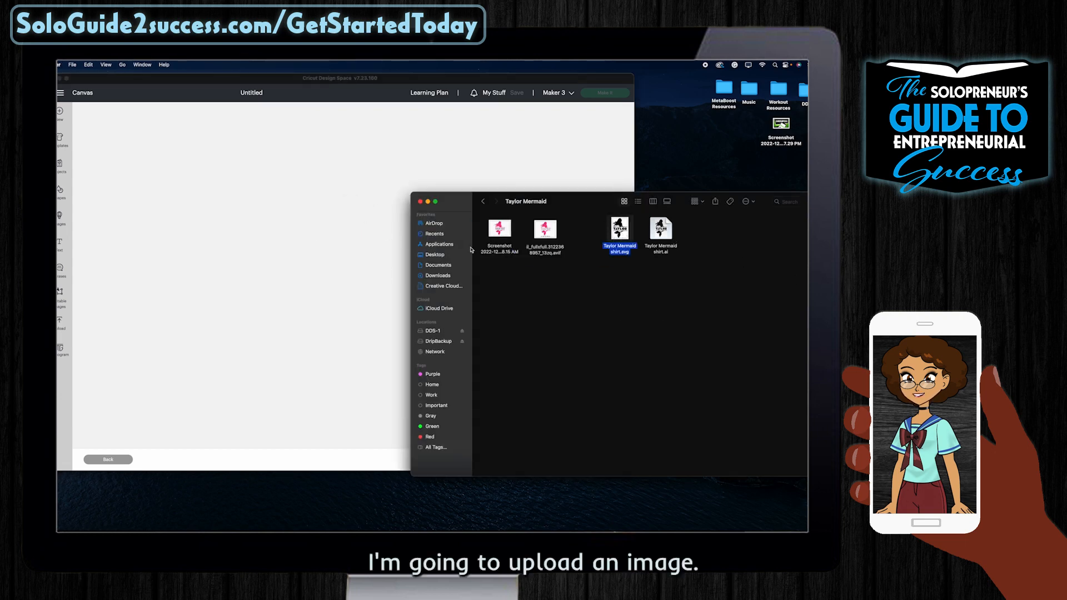
click(392, 248)
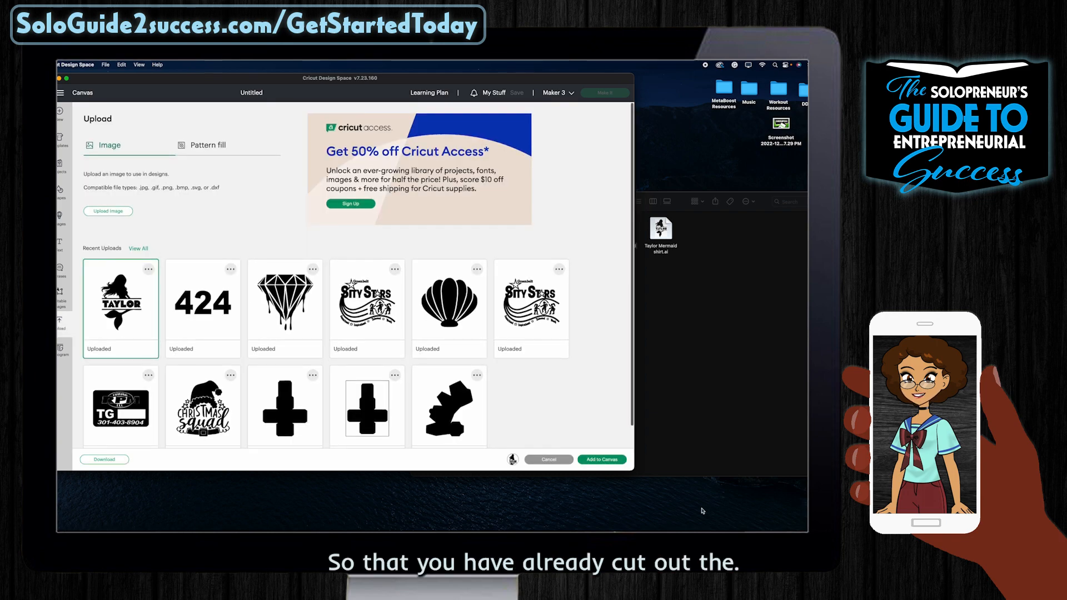
Step: Add the uploaded mermaid design to the canvas and ungroup it into lettering and mermaid groups
click(603, 459)
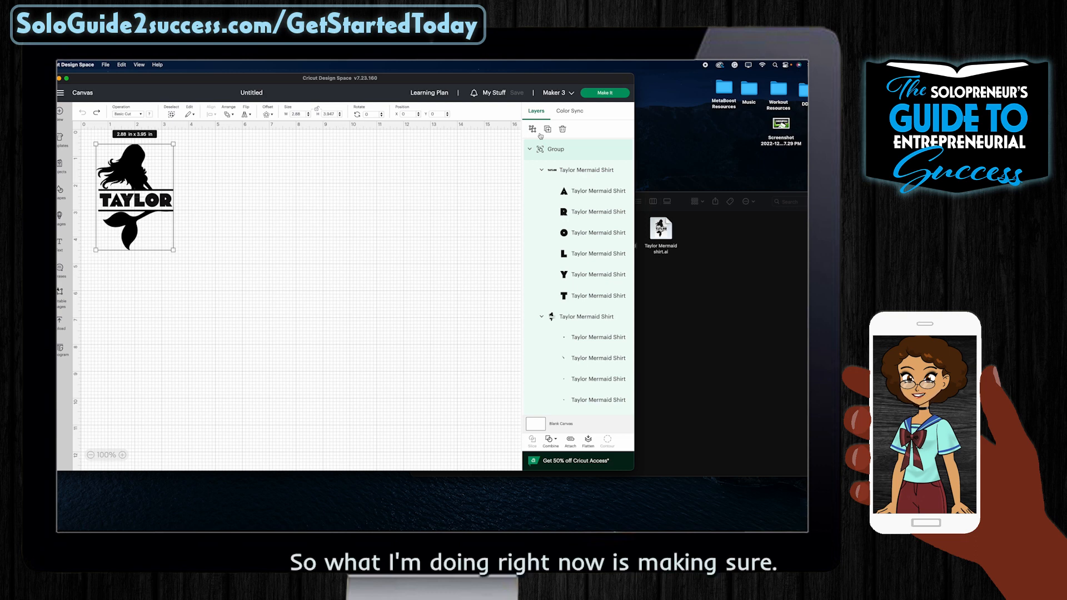
click(531, 129)
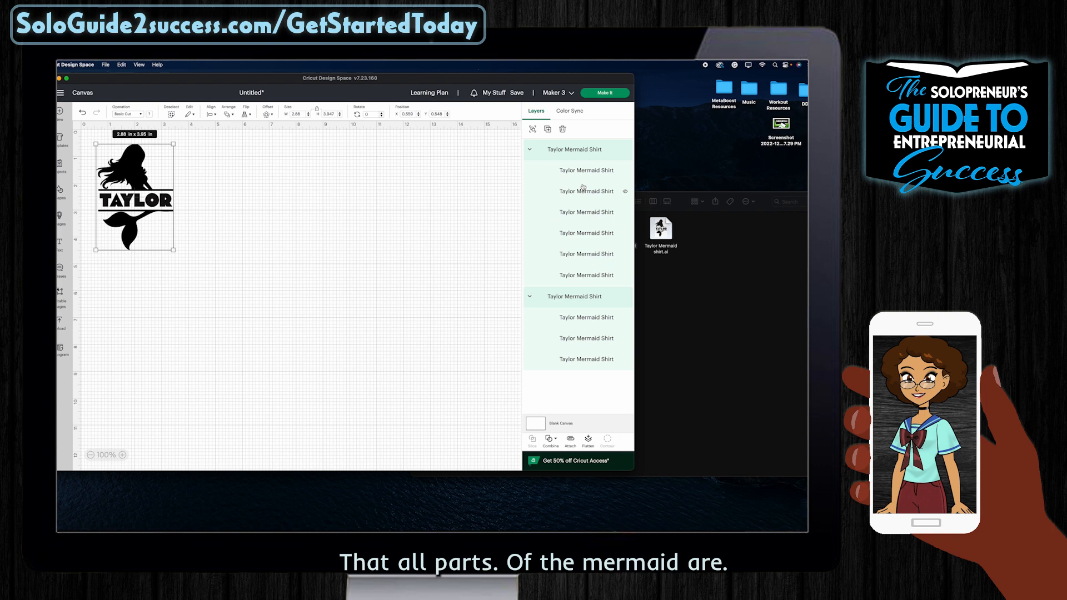
click(531, 150)
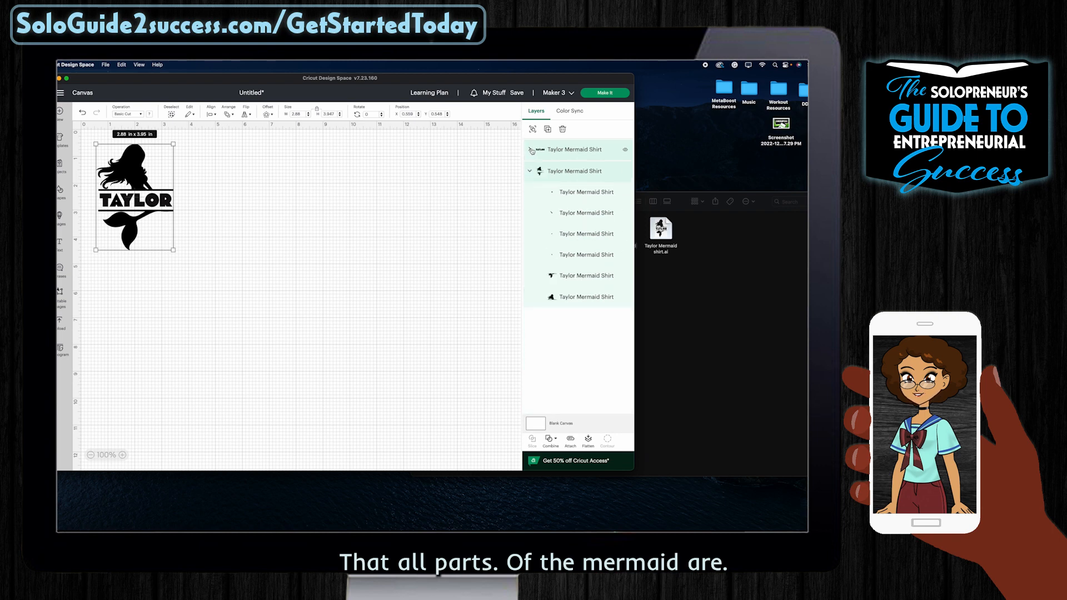
click(530, 171)
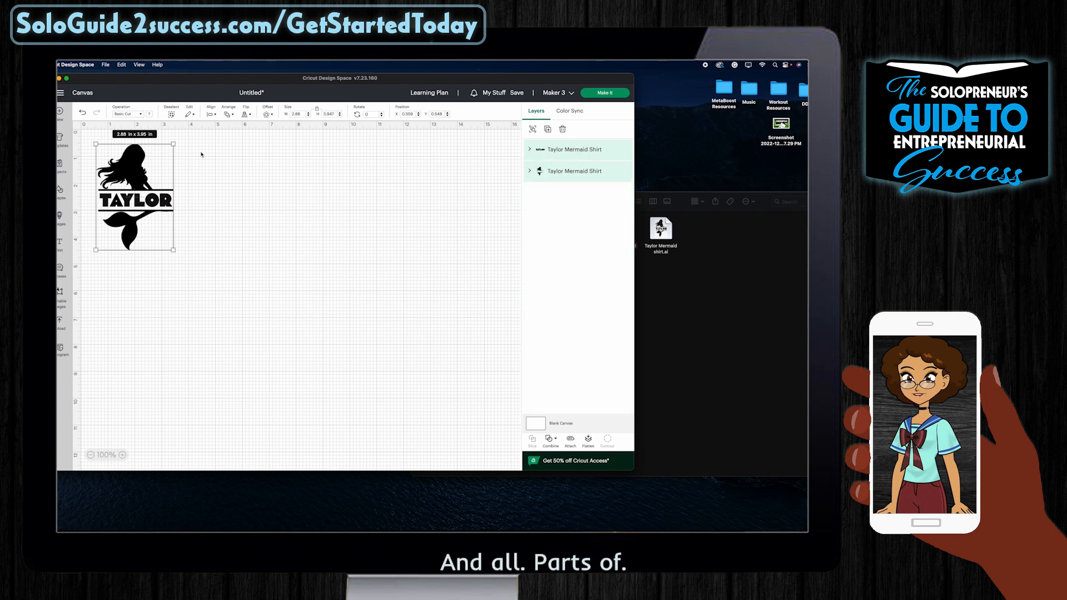
Step: Try moving the mermaid group left away from TAYLOR, then undo the move
click(272, 178)
click(153, 203)
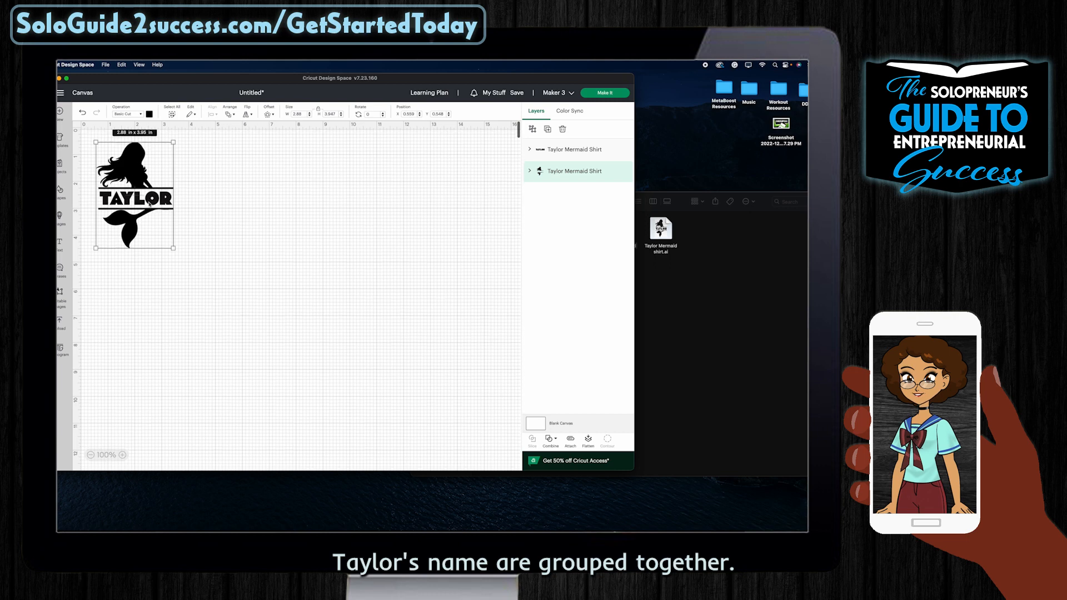
drag(153, 204, 145, 198)
key(super+z)
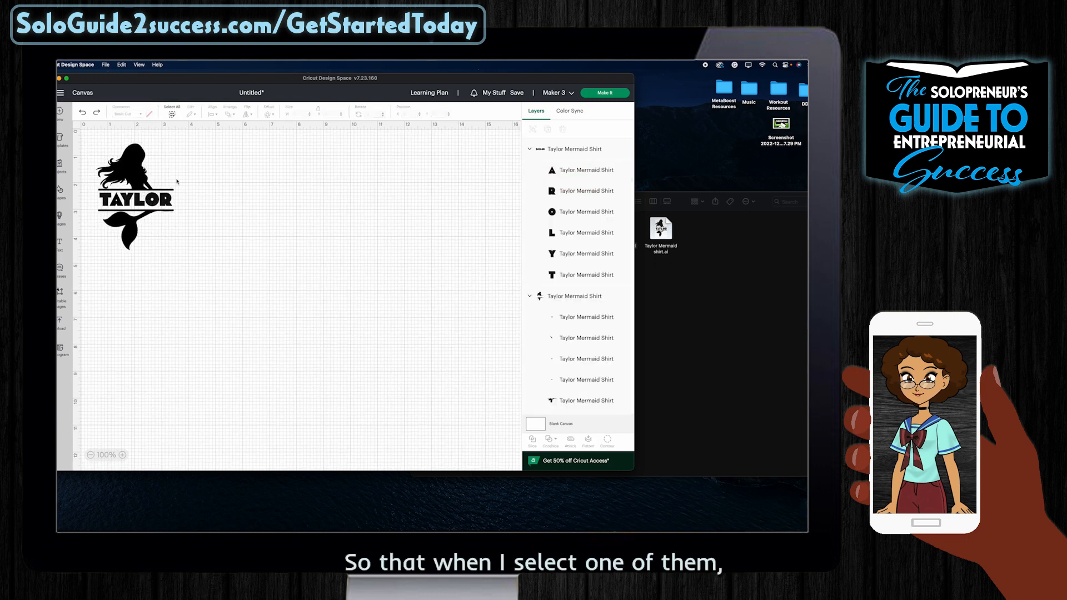
Step: Search the templates for 'shirt' and apply the Classic t-shirts template
click(60, 139)
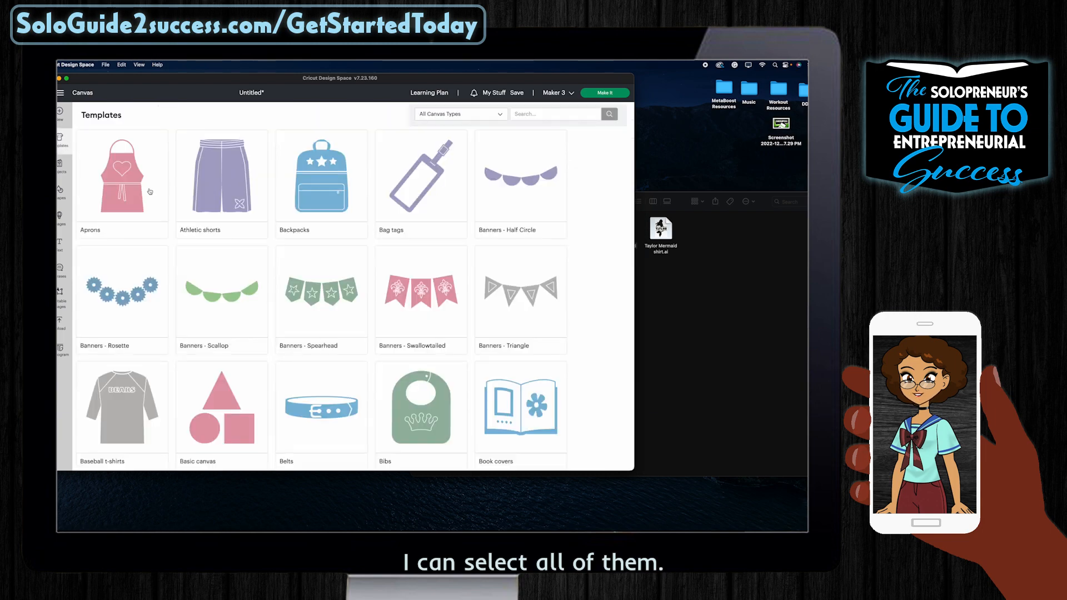
click(532, 113)
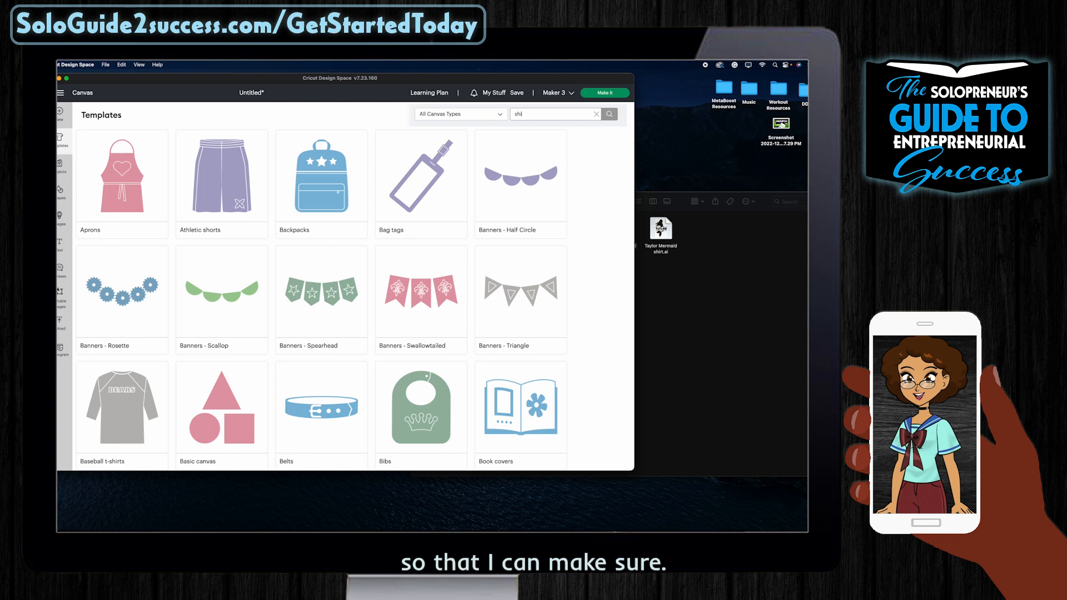
key(Return)
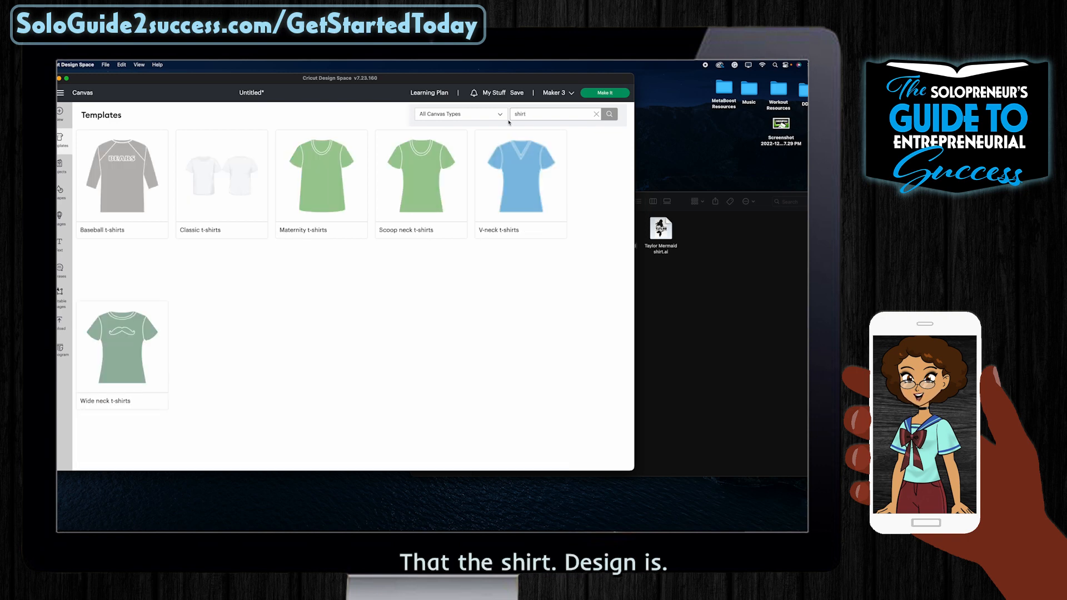
click(488, 113)
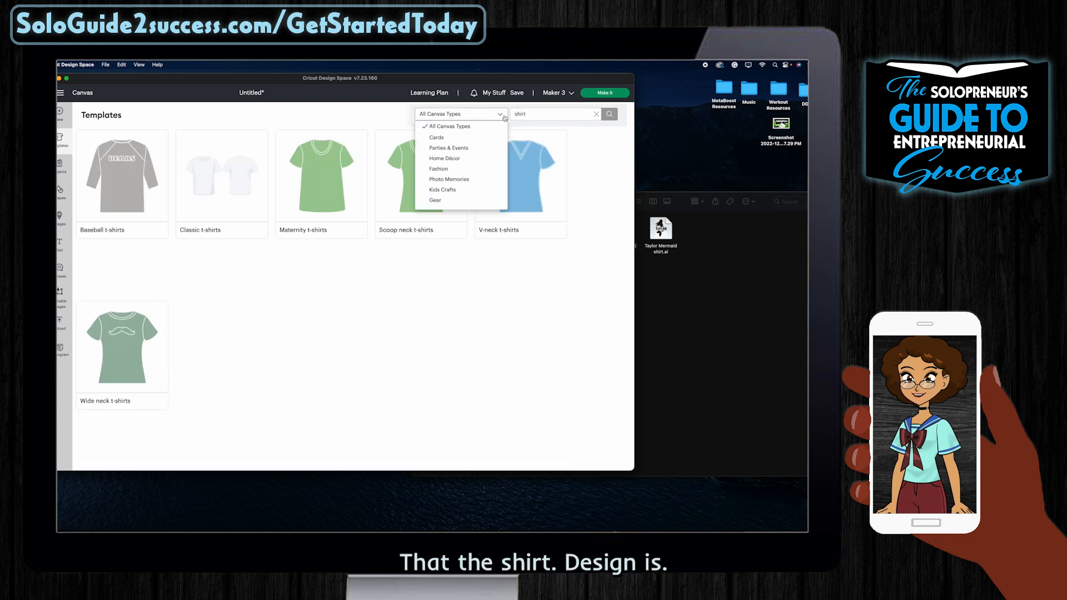
click(240, 191)
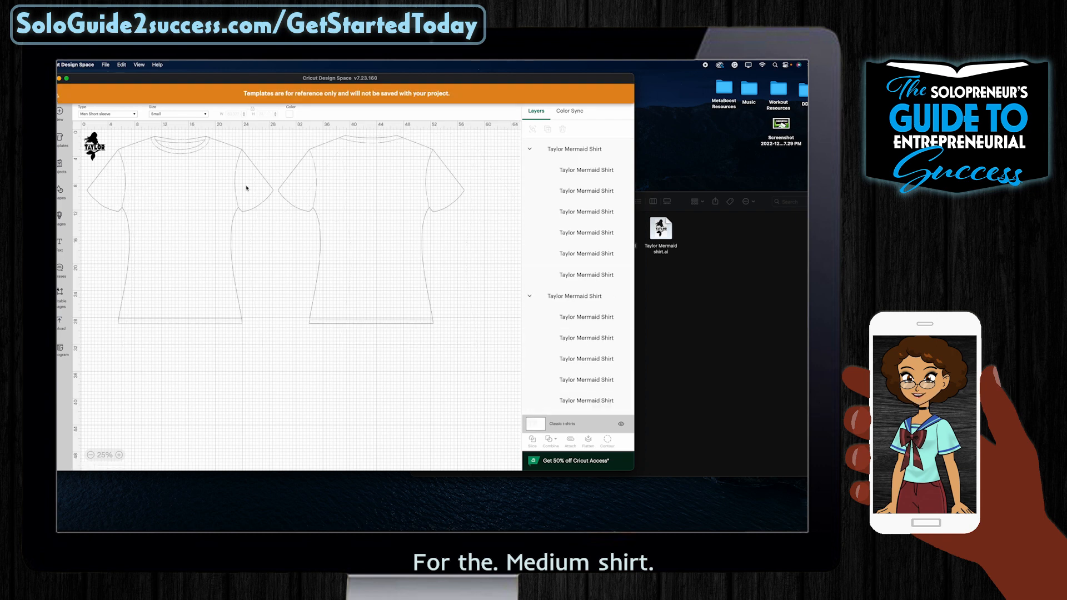
Step: Set the t-shirt template to Kids Short sleeve and choose its size
click(125, 113)
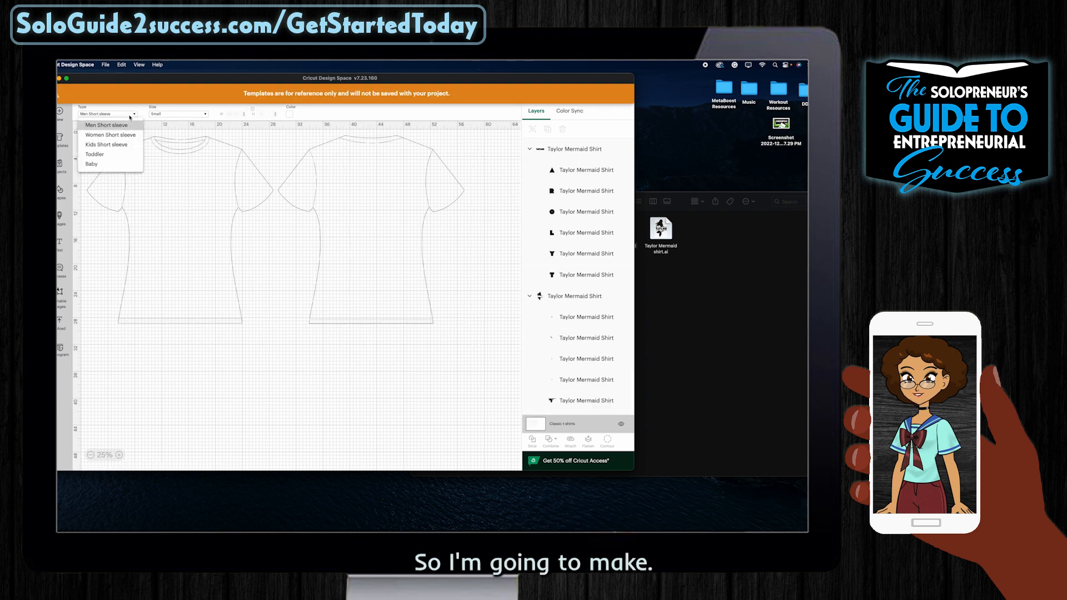
click(116, 144)
click(178, 114)
click(169, 145)
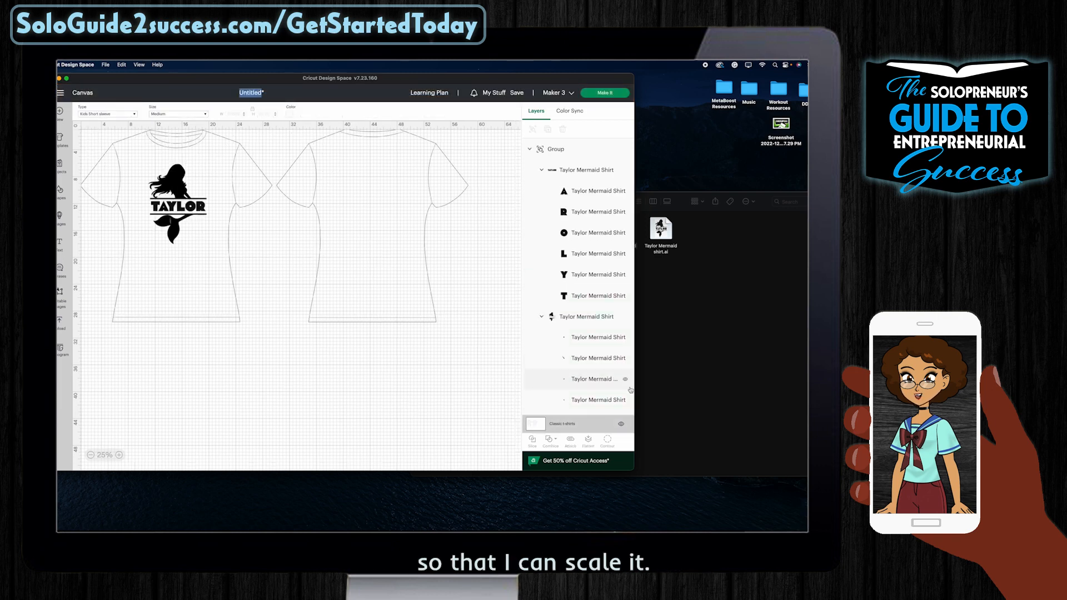
Step: Hide the shirt template, save as 'Mermaid Shirt' in the Taylor collection, and drag the design to 0,0
click(621, 424)
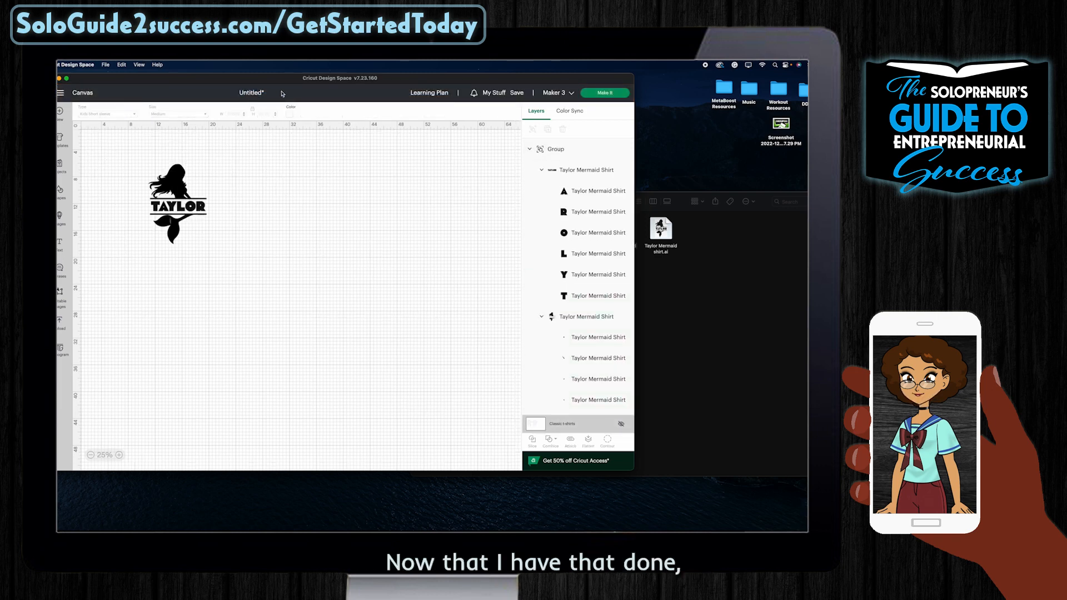
click(517, 93)
click(245, 146)
click(471, 232)
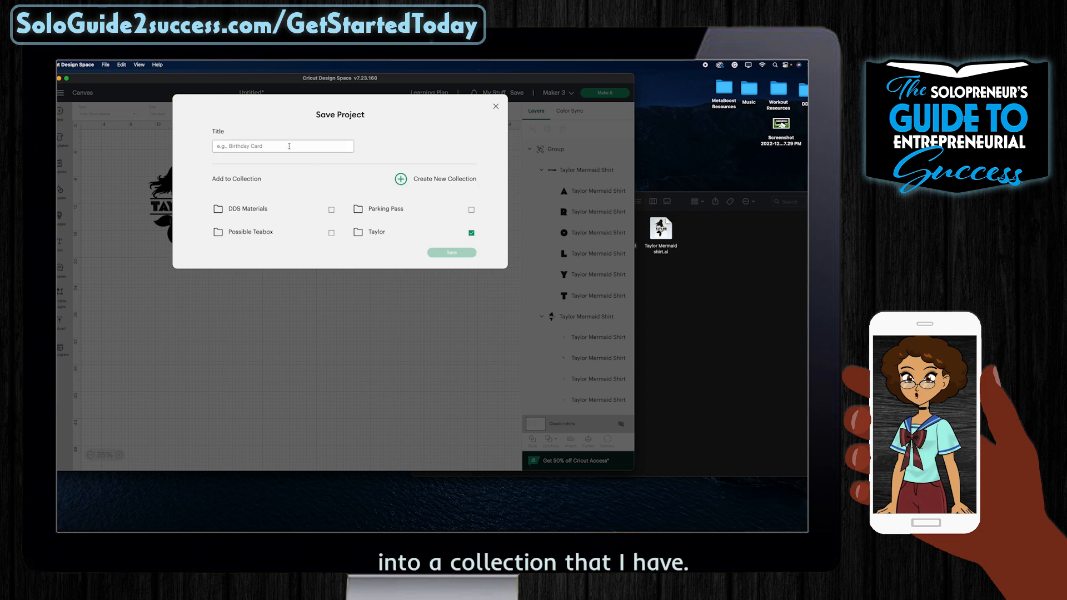
text(MErmaid)
text(rmai)
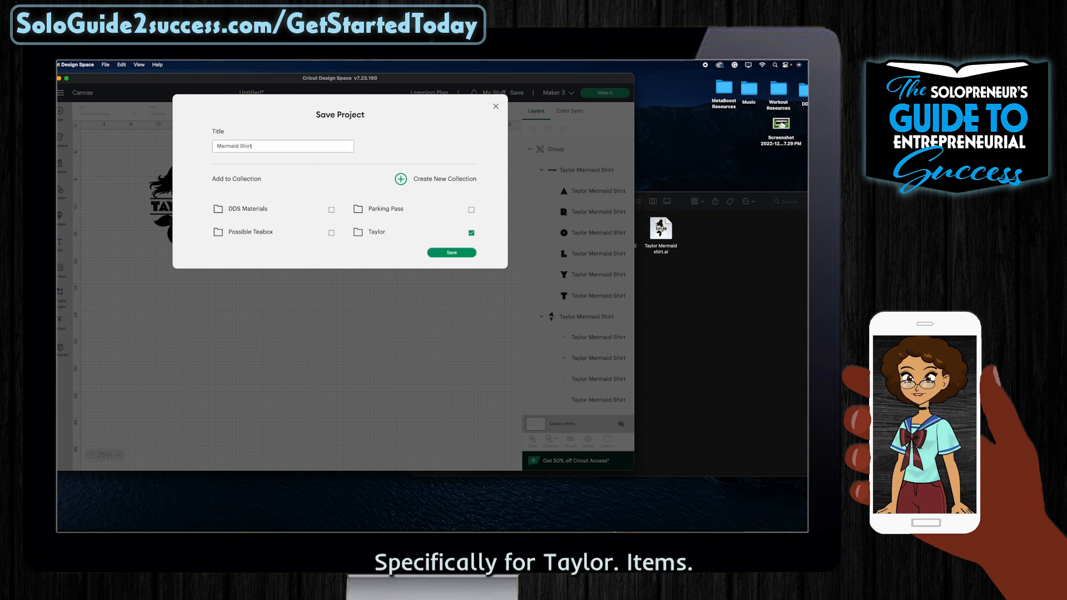
click(451, 253)
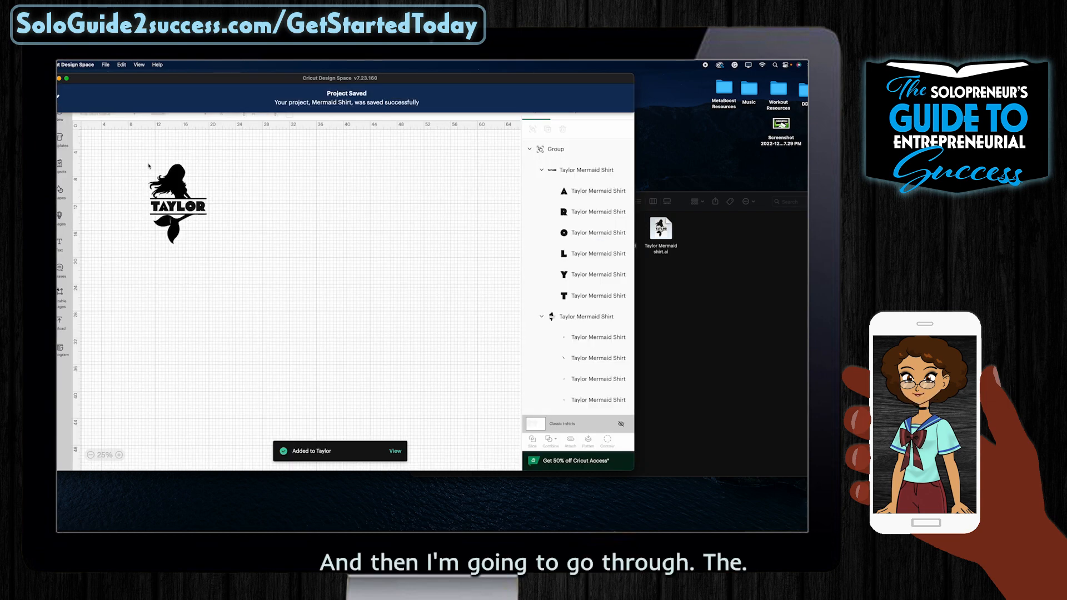
drag(181, 181, 115, 150)
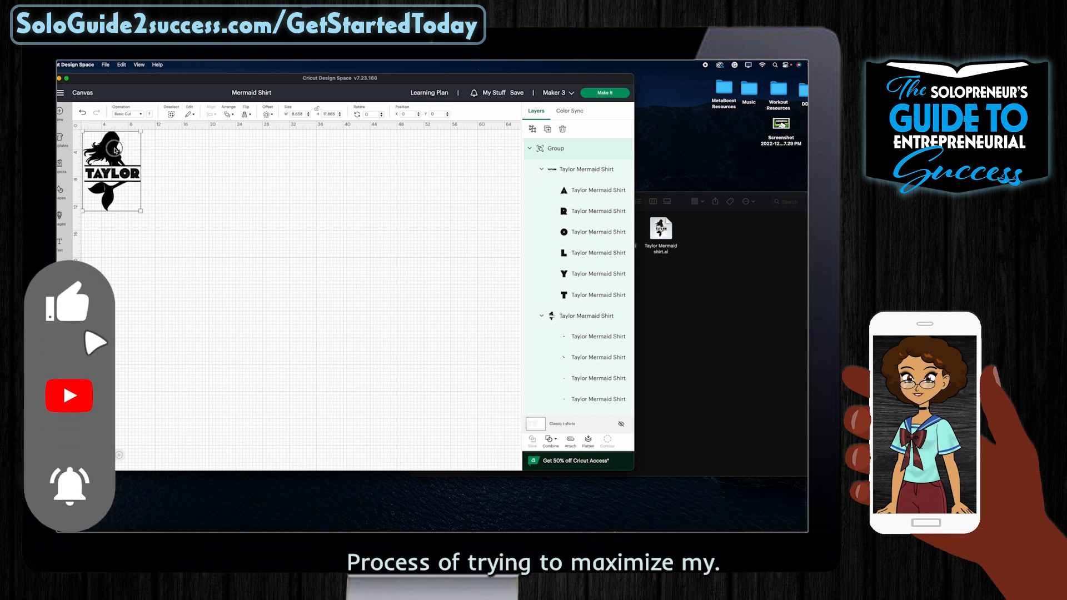